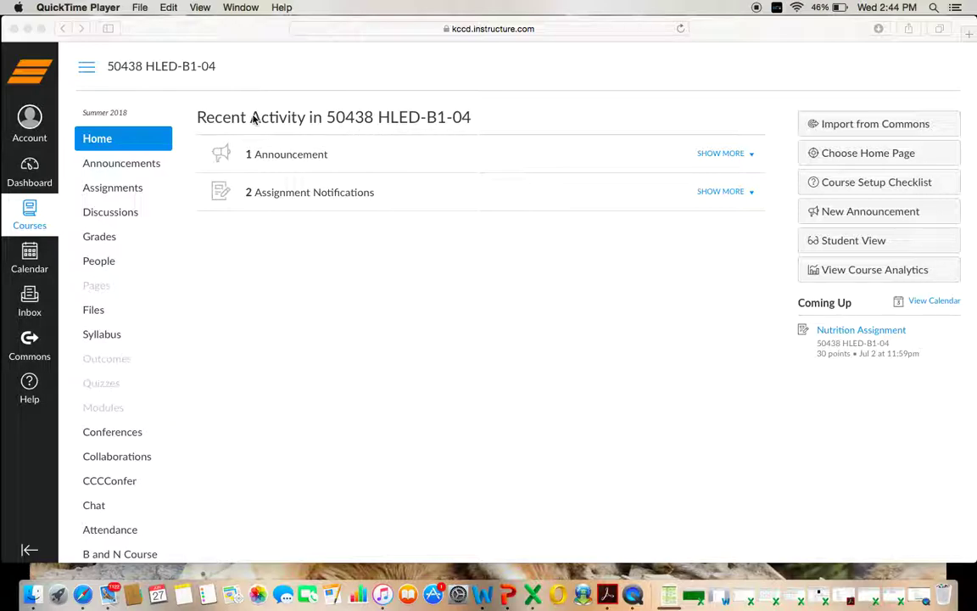
- Open the Nutrition Assignment from the 50438 HLED-B1-04 course's Assignments list
{"action": "left_click", "coordinate": [138, 192]}
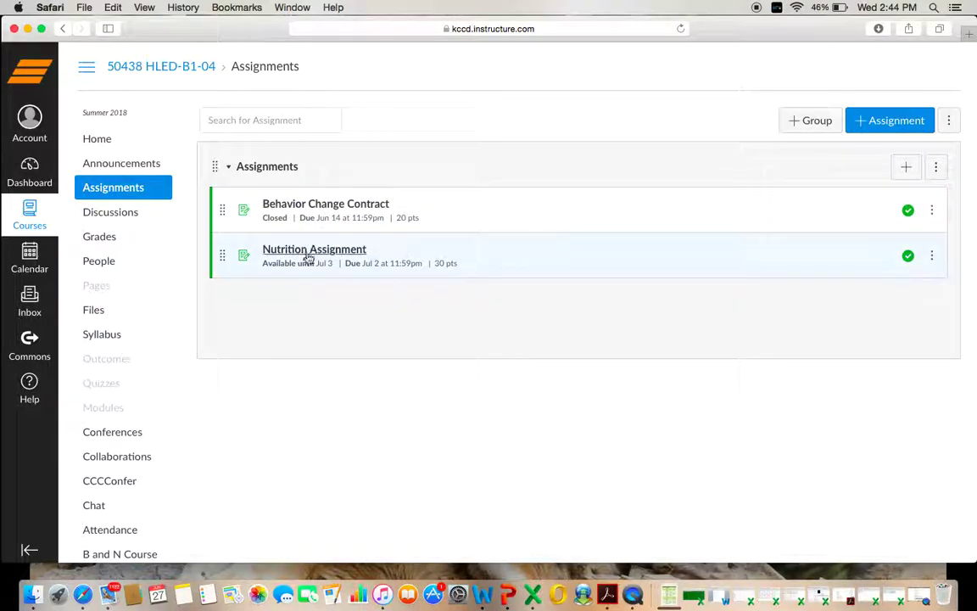
{"action": "left_click", "coordinate": [312, 250]}
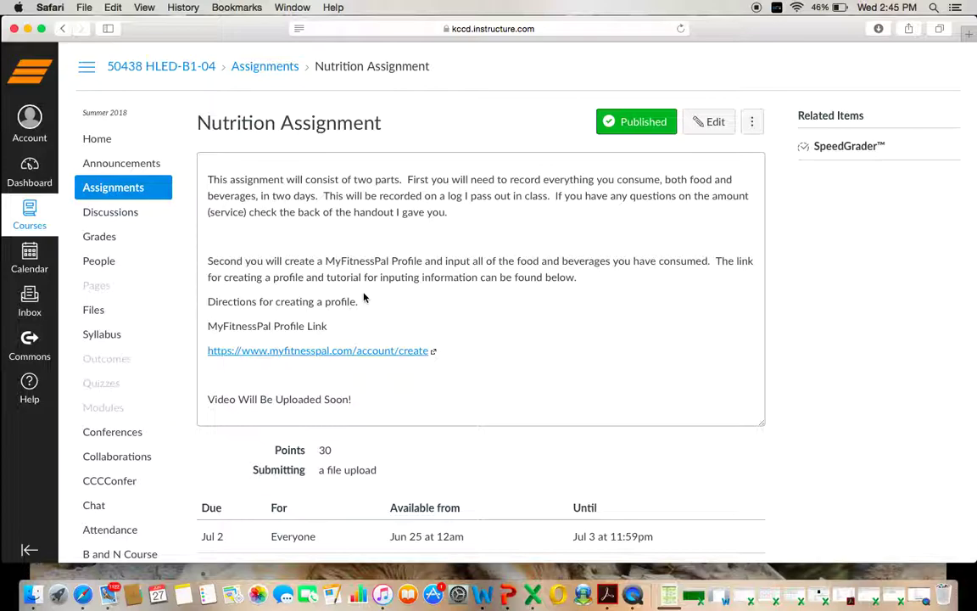
- From the profile link, start a MyFitnessPal account with an e-mail and password, without saving the password
{"action": "left_click", "coordinate": [291, 354]}
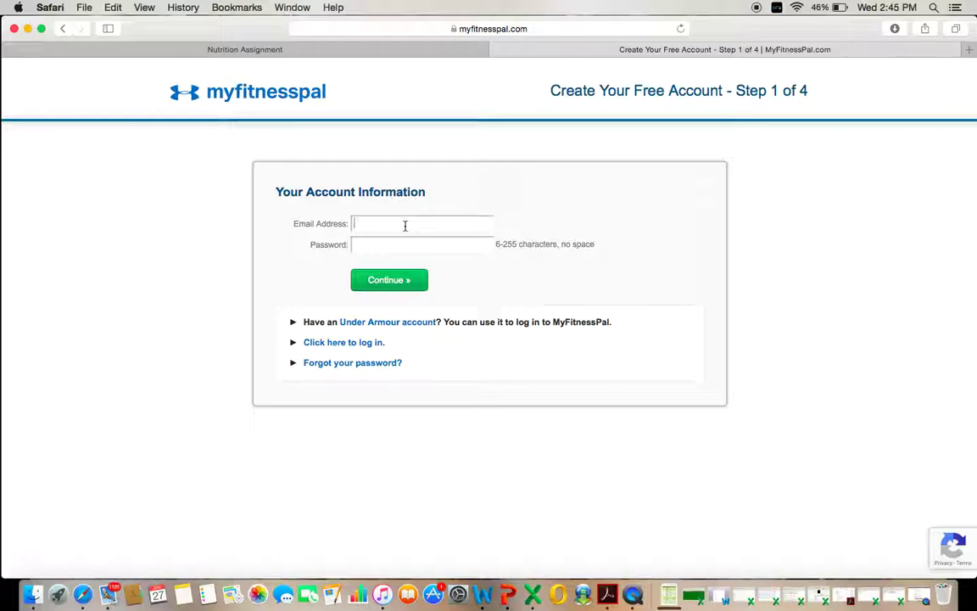
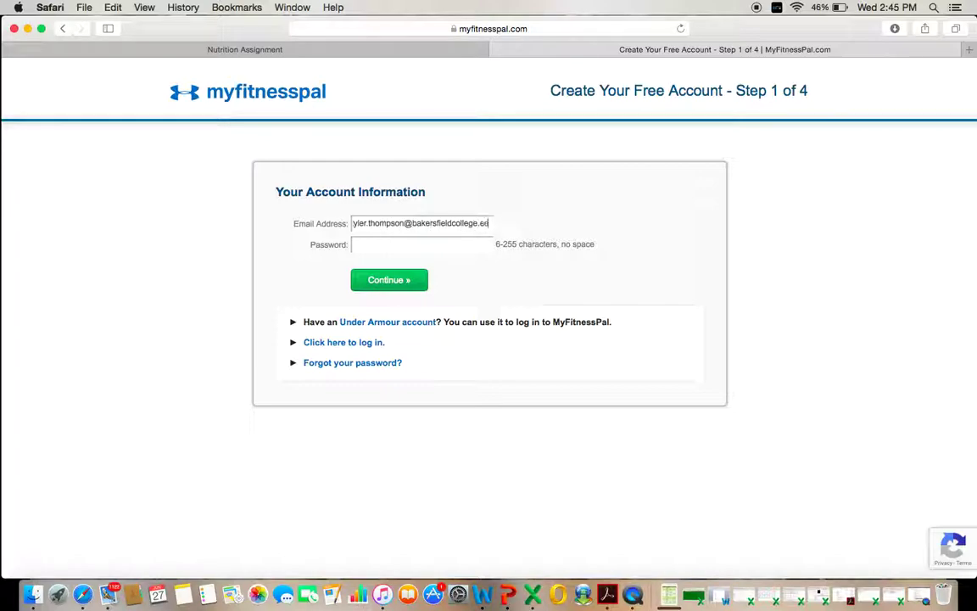
{"action": "key", "text": "Tab"}
{"action": "type", "text": "p"}
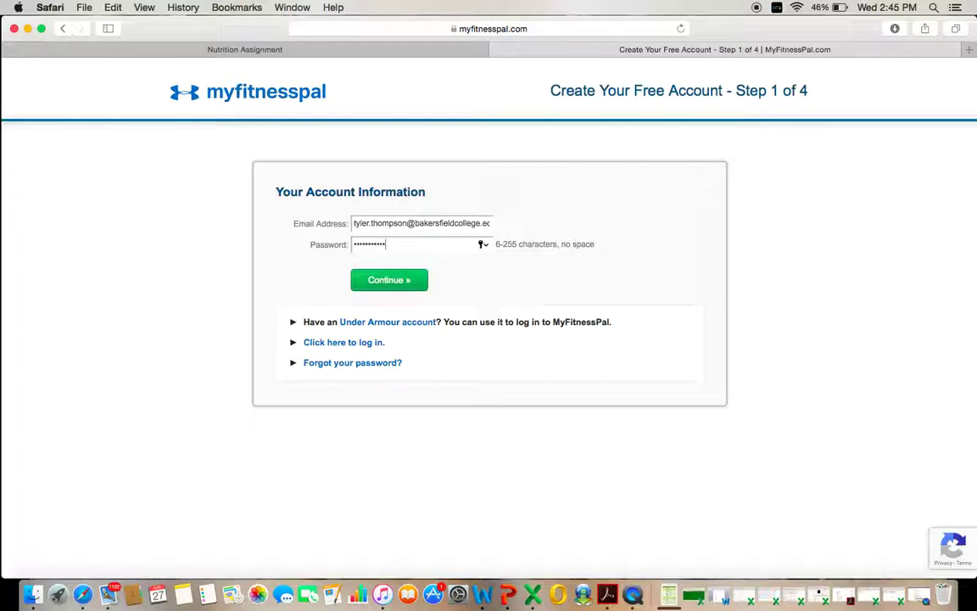
{"action": "key", "text": "Return"}
{"action": "left_click", "coordinate": [543, 124]}
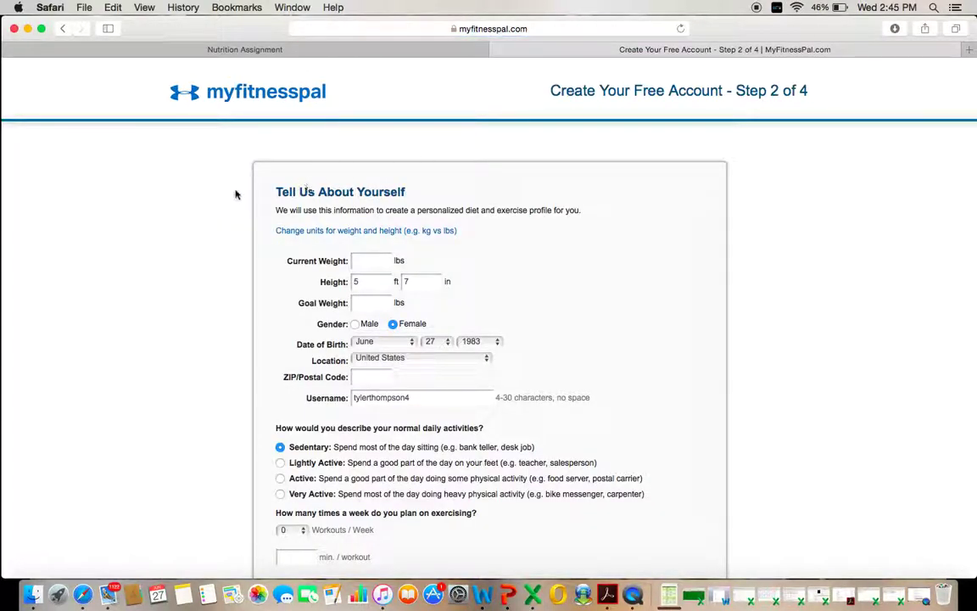
- Enter a current weight of 200 lbs and start filling in the height
{"action": "scroll", "coordinate": [225, 197], "scroll_direction": "down", "scroll_amount": 5}
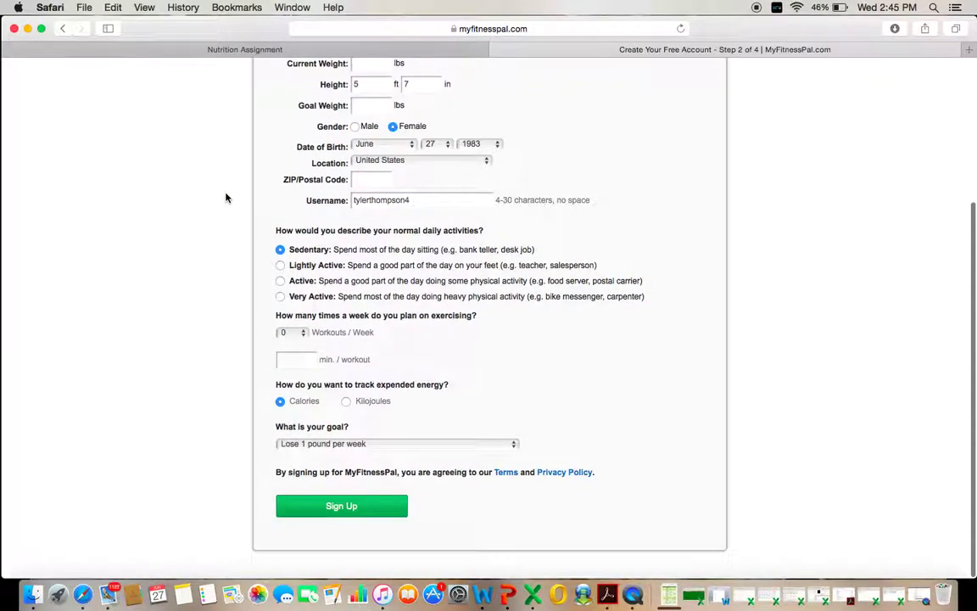
{"action": "scroll", "coordinate": [226, 198], "scroll_direction": "up", "scroll_amount": 3}
{"action": "scroll", "coordinate": [226, 198], "scroll_direction": "up", "scroll_amount": 2}
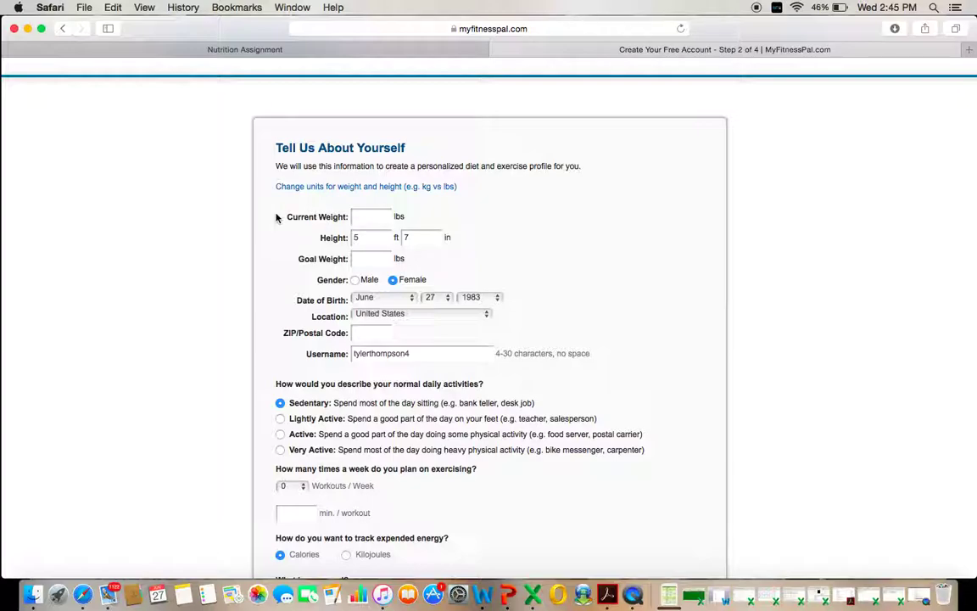
{"action": "scroll", "coordinate": [276, 218], "scroll_direction": "down", "scroll_amount": 5}
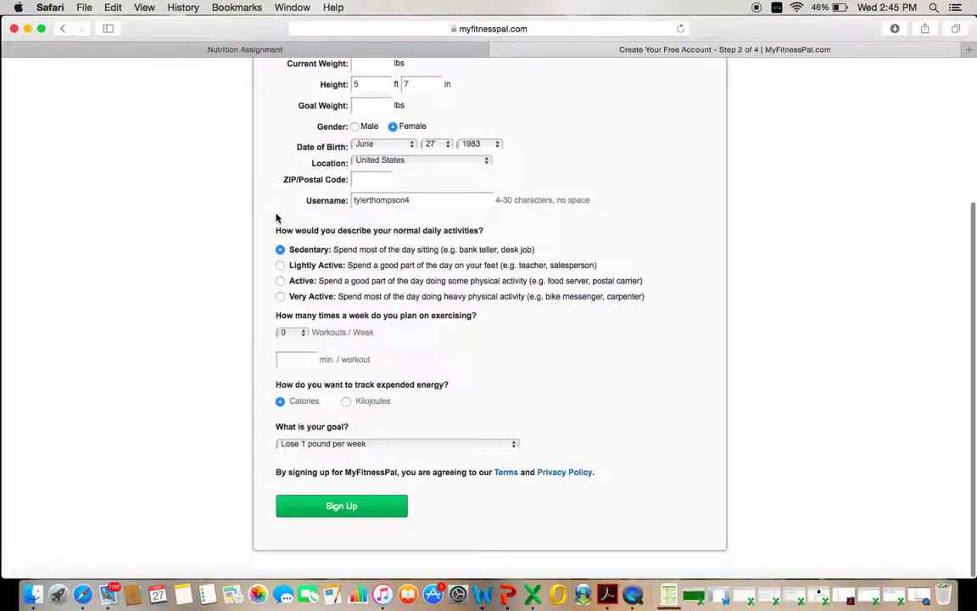
{"action": "scroll", "coordinate": [276, 218], "scroll_direction": "up", "scroll_amount": 4}
{"action": "left_click", "coordinate": [357, 176]}
{"action": "type", "text": "200"}
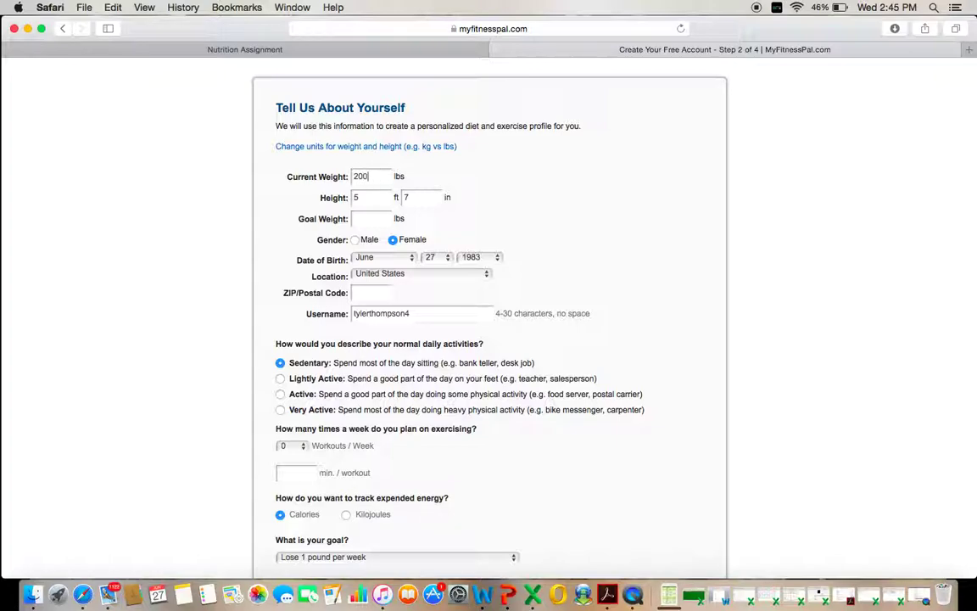
{"action": "left_click", "coordinate": [373, 198]}
{"action": "type", "text": "5"}
{"action": "key", "text": "Tab"}
- Set goal weight 200 lbs, gender Male and birth year 1989
{"action": "left_click", "coordinate": [368, 219]}
{"action": "type", "text": "200"}
{"action": "left_click", "coordinate": [323, 258]}
{"action": "left_click", "coordinate": [354, 241]}
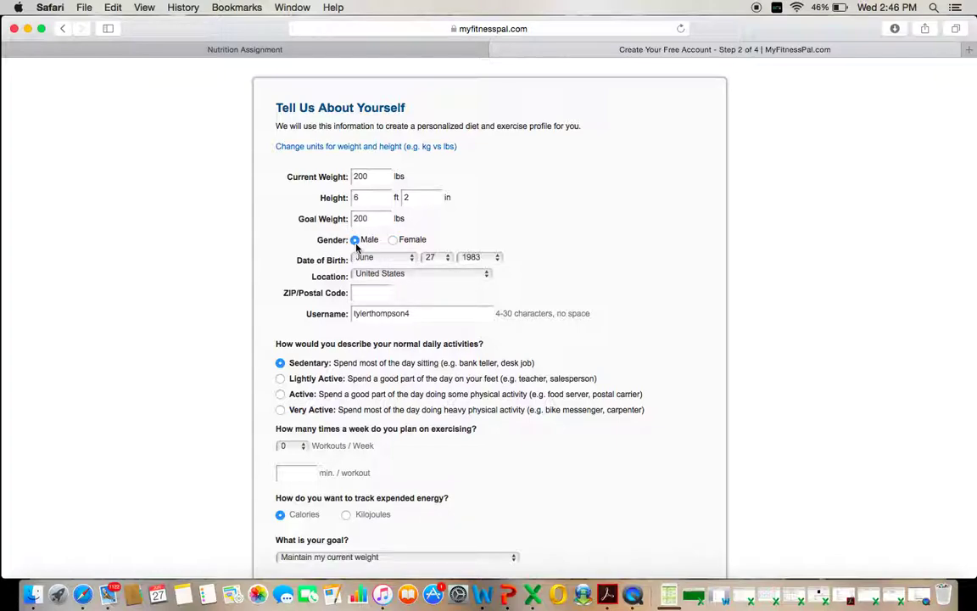
{"action": "left_click", "coordinate": [498, 257]}
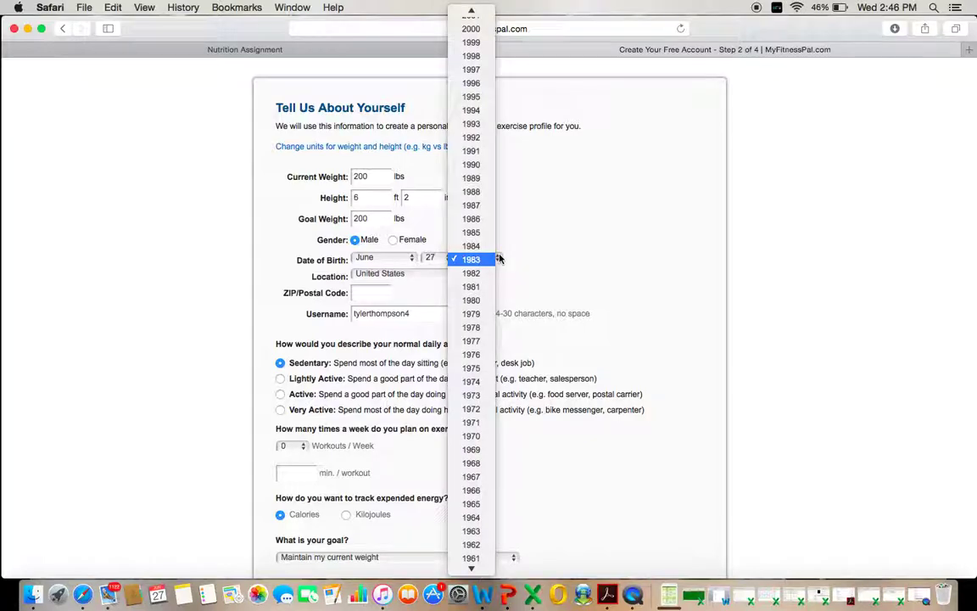
{"action": "left_click", "coordinate": [473, 178]}
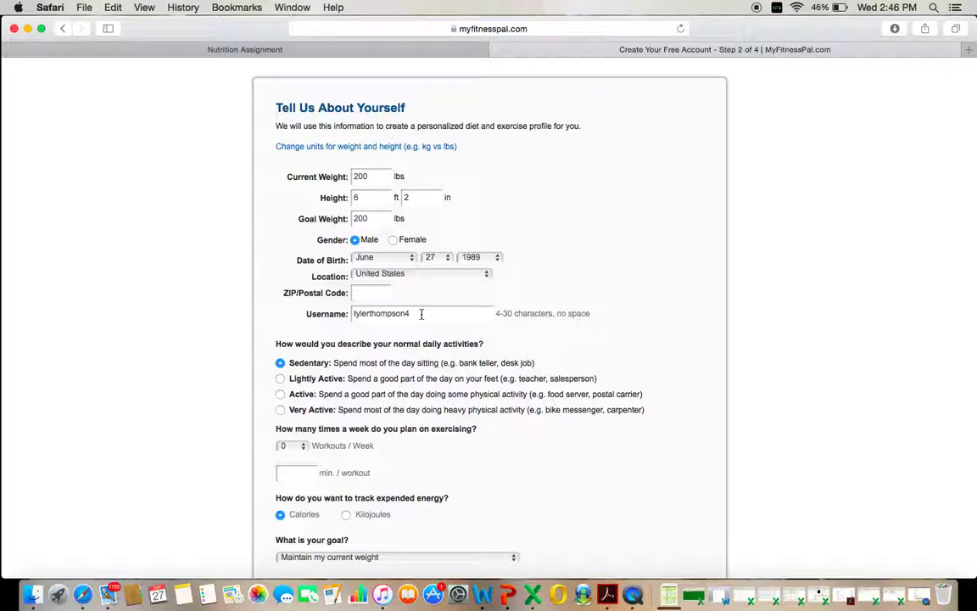
{"action": "scroll", "coordinate": [353, 329], "scroll_direction": "down", "scroll_amount": 3}
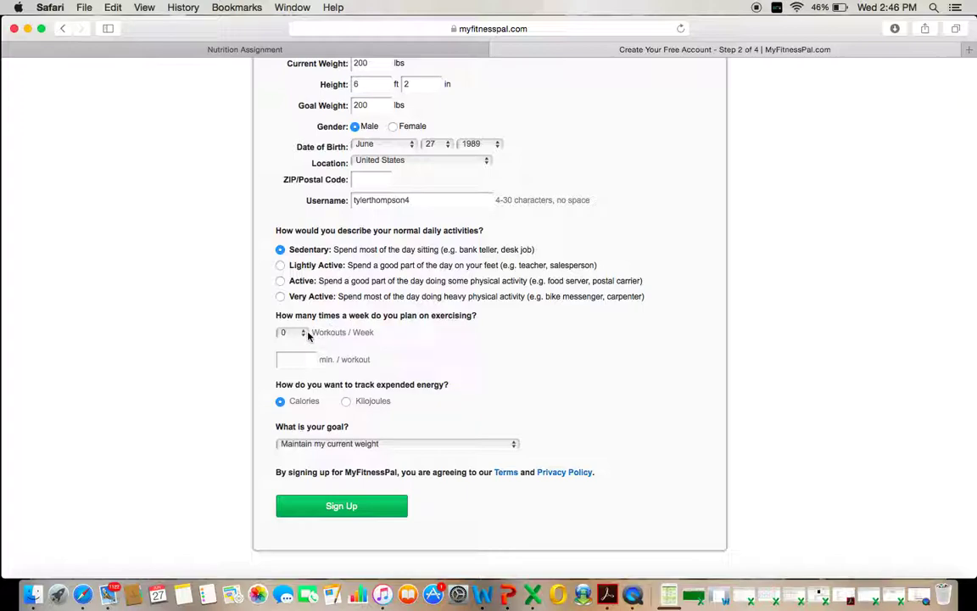
- Choose 3 workouts per week and Active, keep 'Maintain my current weight', and sign up
{"action": "left_click", "coordinate": [304, 334]}
{"action": "left_click", "coordinate": [289, 376]}
{"action": "left_click", "coordinate": [281, 281]}
{"action": "left_click", "coordinate": [512, 447]}
{"action": "left_click", "coordinate": [512, 448]}
{"action": "left_click", "coordinate": [358, 508]}
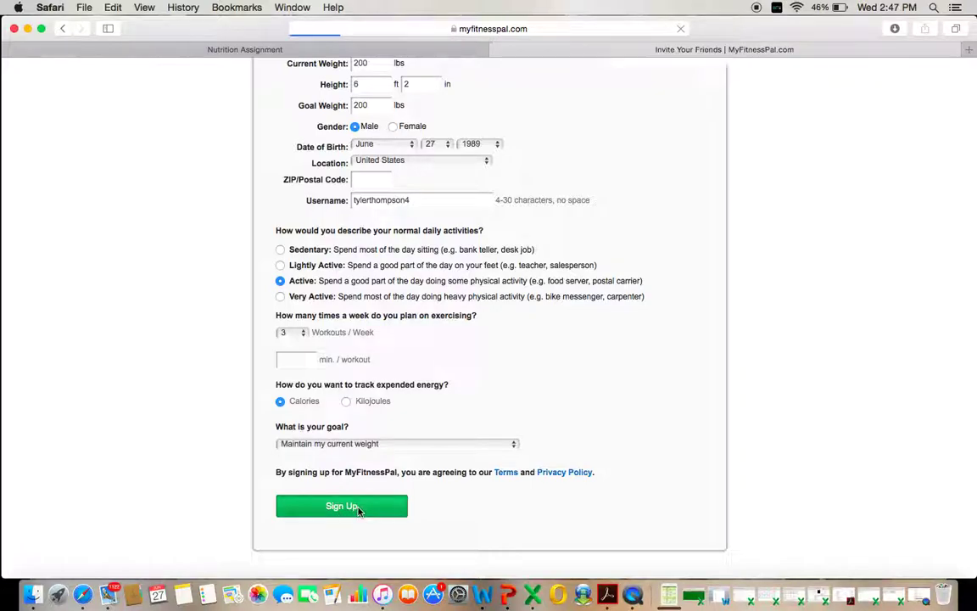
- Opt out of news e-mails and skip inviting friends to reach the 3,090-calorie suggested goals
{"action": "scroll", "coordinate": [305, 357], "scroll_direction": "down", "scroll_amount": 2}
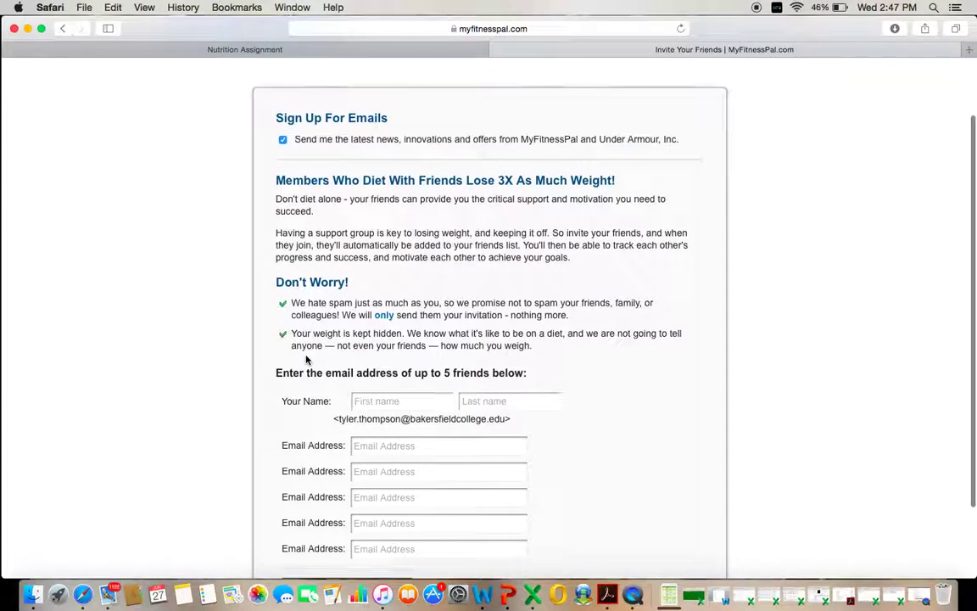
{"action": "left_click", "coordinate": [283, 141]}
{"action": "scroll", "coordinate": [303, 279], "scroll_direction": "down", "scroll_amount": 3}
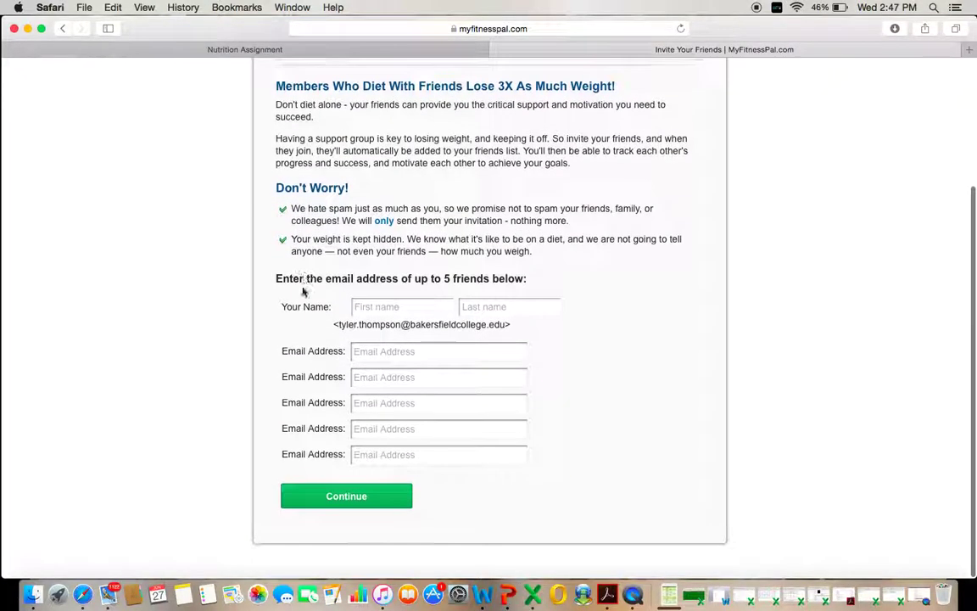
{"action": "left_click", "coordinate": [362, 501]}
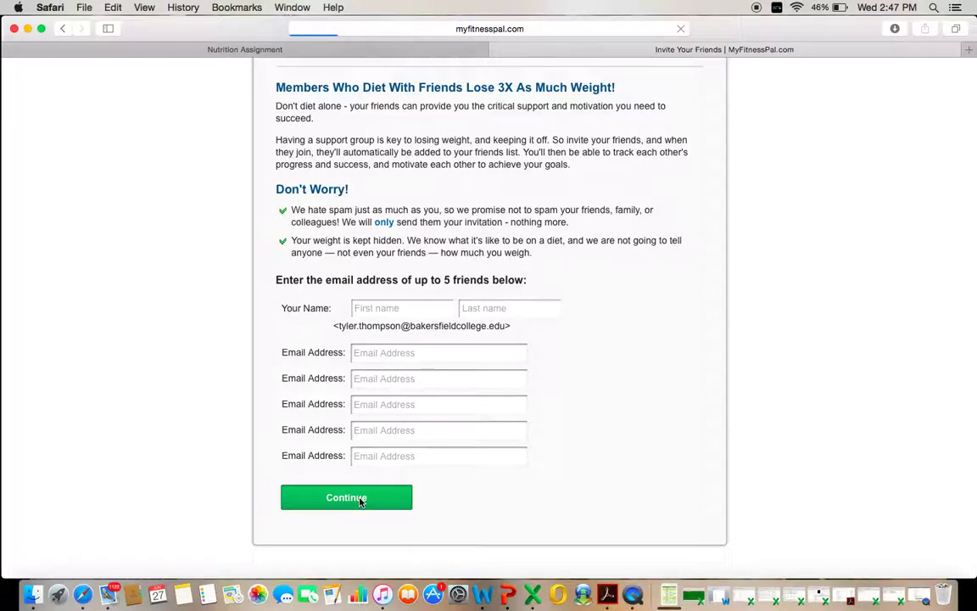
{"action": "scroll", "coordinate": [298, 361], "scroll_direction": "down", "scroll_amount": 2}
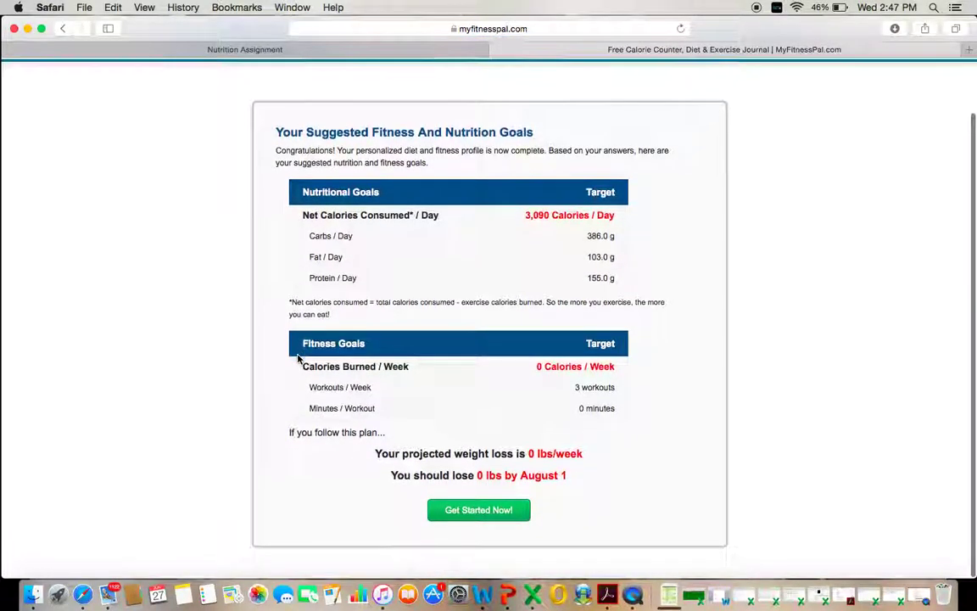
{"action": "scroll", "coordinate": [299, 357], "scroll_direction": "up", "scroll_amount": 1}
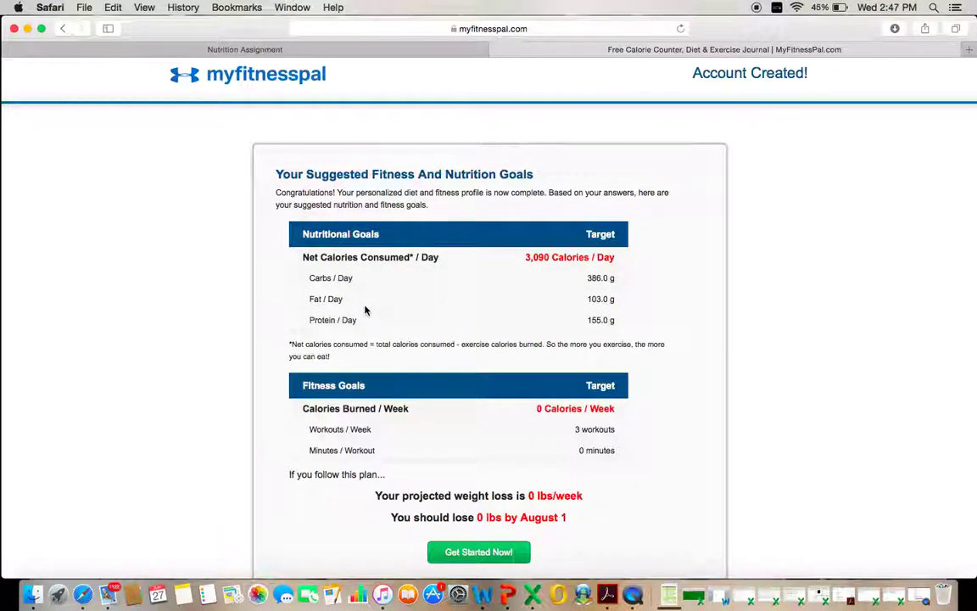
{"action": "scroll", "coordinate": [331, 303], "scroll_direction": "down", "scroll_amount": 1}
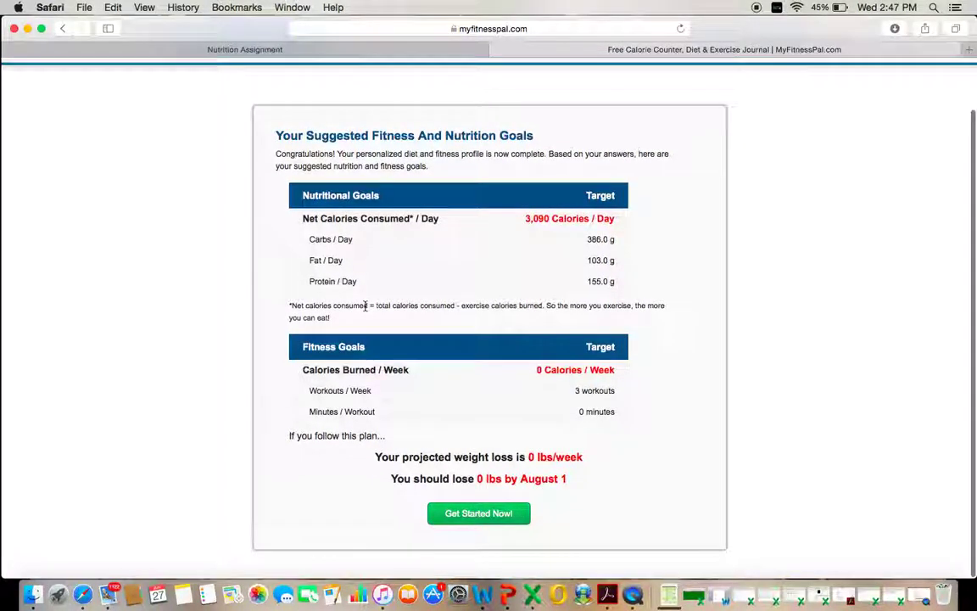
- Accept the suggested goals and review the My Home dashboard showing 3090 calories remaining
{"action": "left_click", "coordinate": [497, 522]}
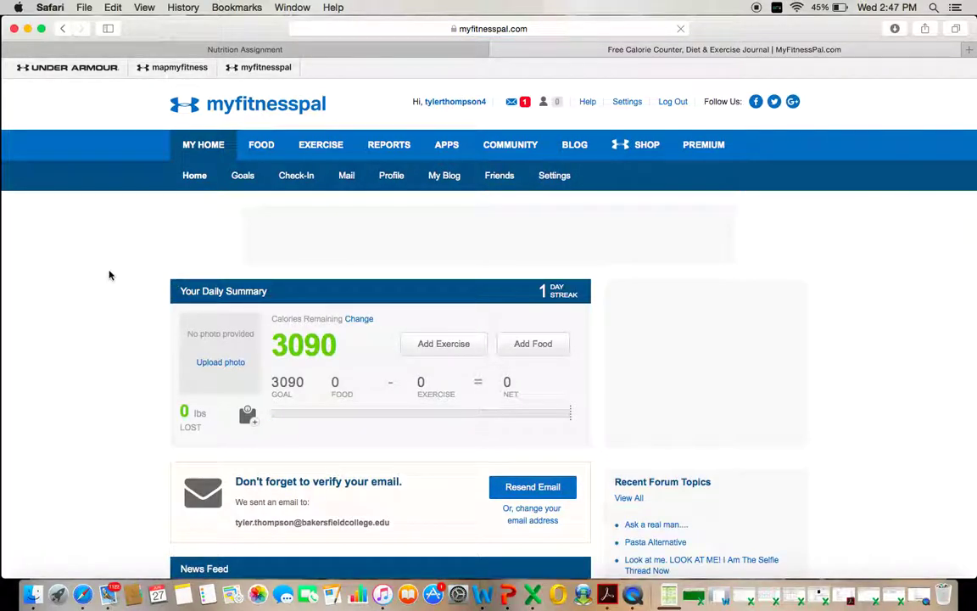
{"action": "scroll", "coordinate": [108, 274], "scroll_direction": "down", "scroll_amount": 6}
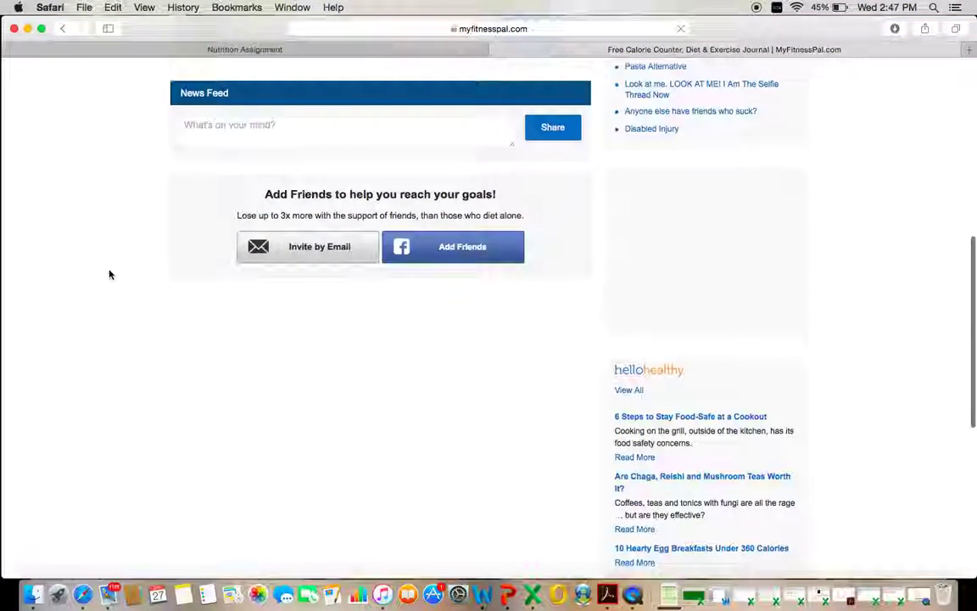
{"action": "scroll", "coordinate": [109, 274], "scroll_direction": "up", "scroll_amount": 3}
{"action": "scroll", "coordinate": [108, 274], "scroll_direction": "up", "scroll_amount": 2}
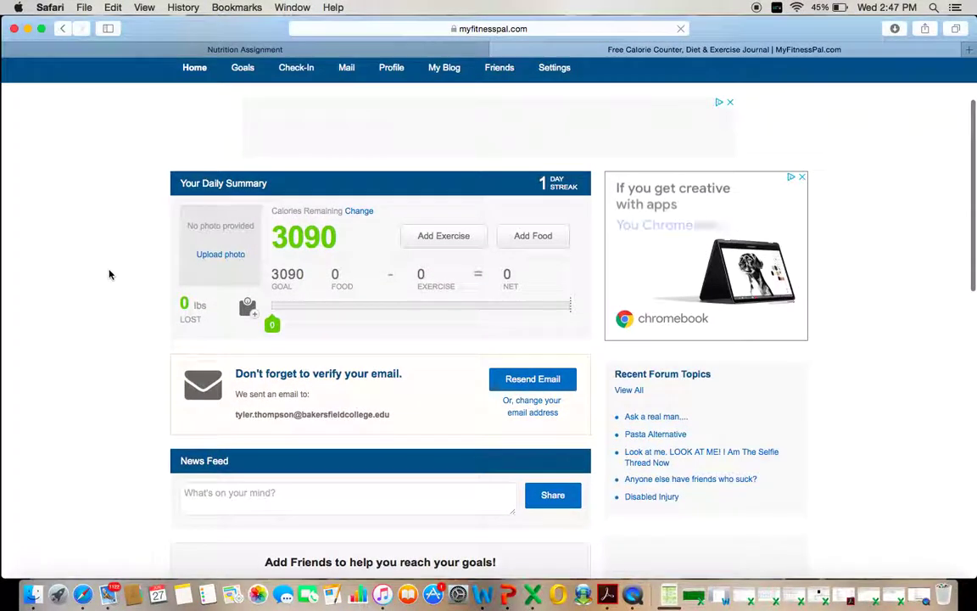
{"action": "scroll", "coordinate": [109, 274], "scroll_direction": "up", "scroll_amount": 1}
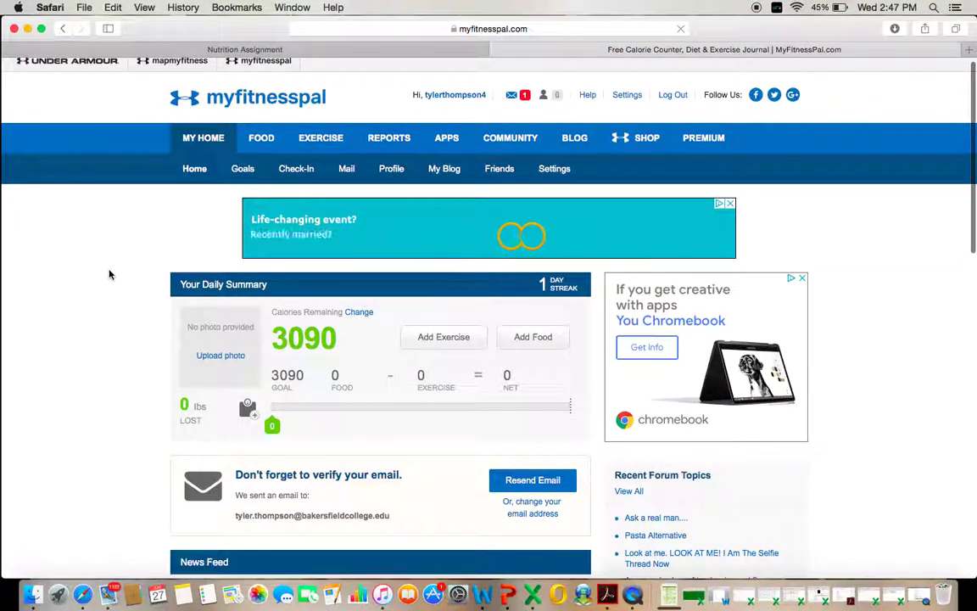
{"action": "scroll", "coordinate": [109, 274], "scroll_direction": "up", "scroll_amount": 1}
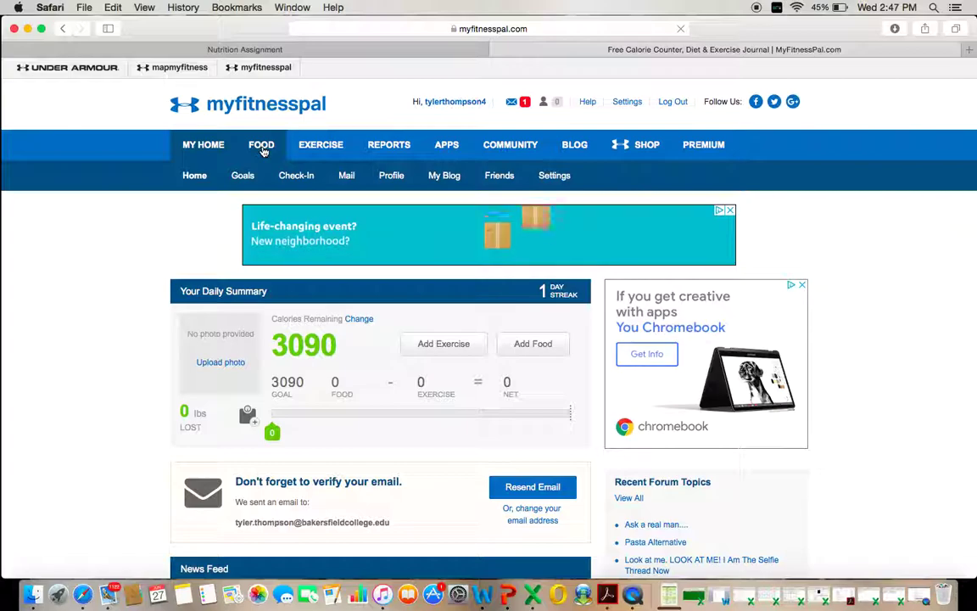
- Open the food diary and advance it one day toward Thursday, June 28, 2018
{"action": "left_click", "coordinate": [261, 146]}
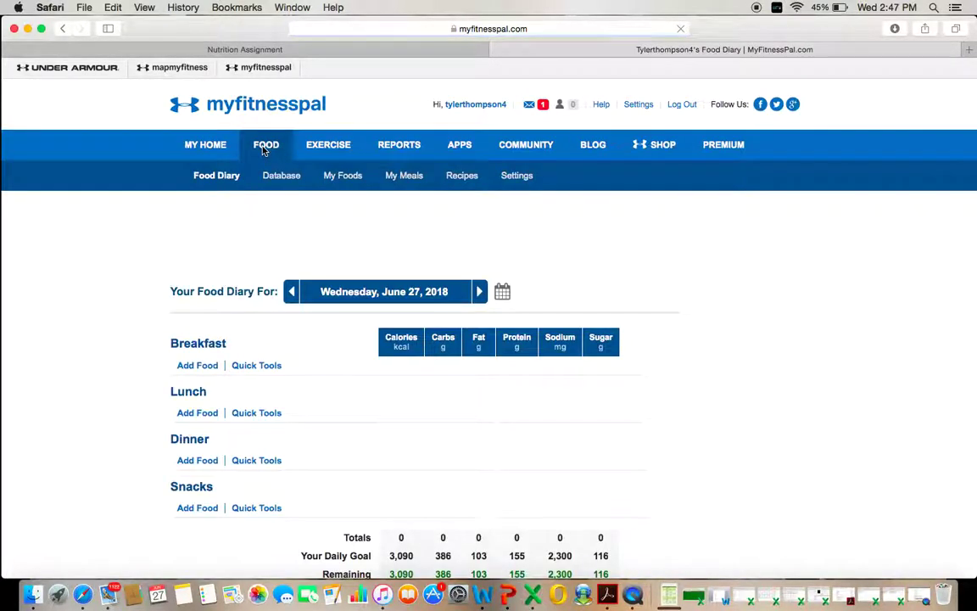
{"action": "scroll", "coordinate": [243, 211], "scroll_direction": "down", "scroll_amount": 3}
{"action": "scroll", "coordinate": [244, 211], "scroll_direction": "down", "scroll_amount": 2}
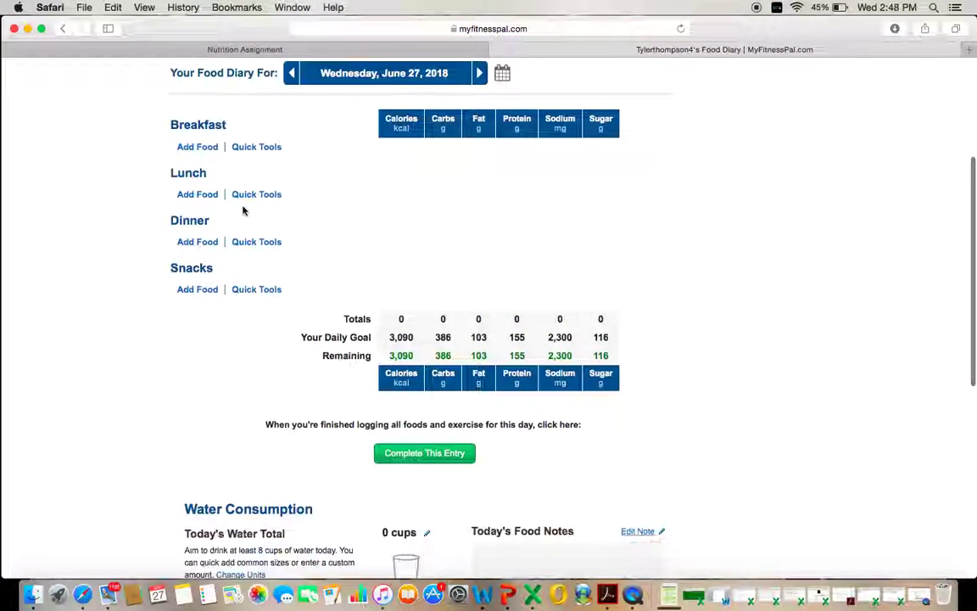
{"action": "scroll", "coordinate": [247, 186], "scroll_direction": "up", "scroll_amount": 2}
{"action": "scroll", "coordinate": [248, 187], "scroll_direction": "up", "scroll_amount": 3}
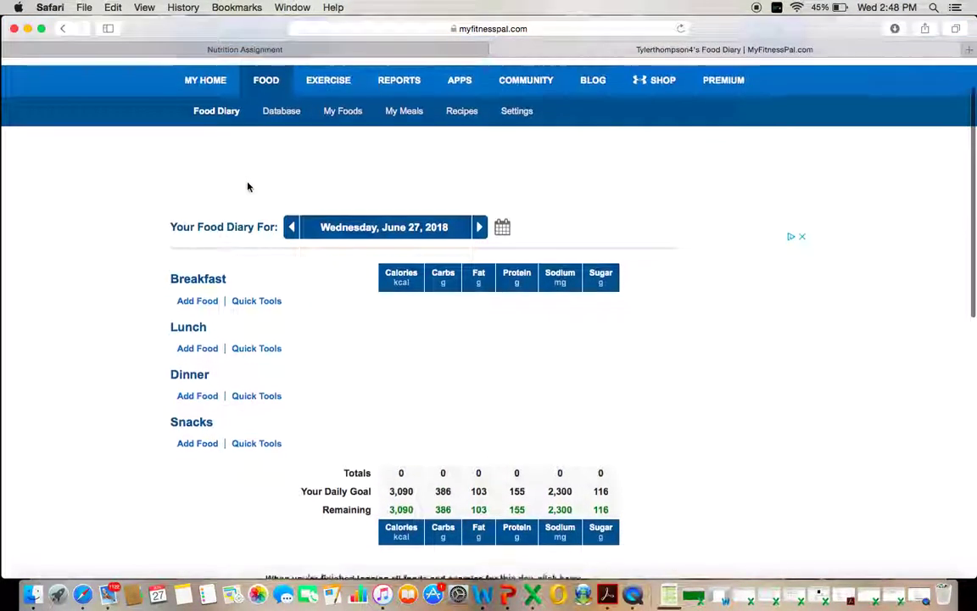
{"action": "scroll", "coordinate": [248, 189], "scroll_direction": "down", "scroll_amount": 1}
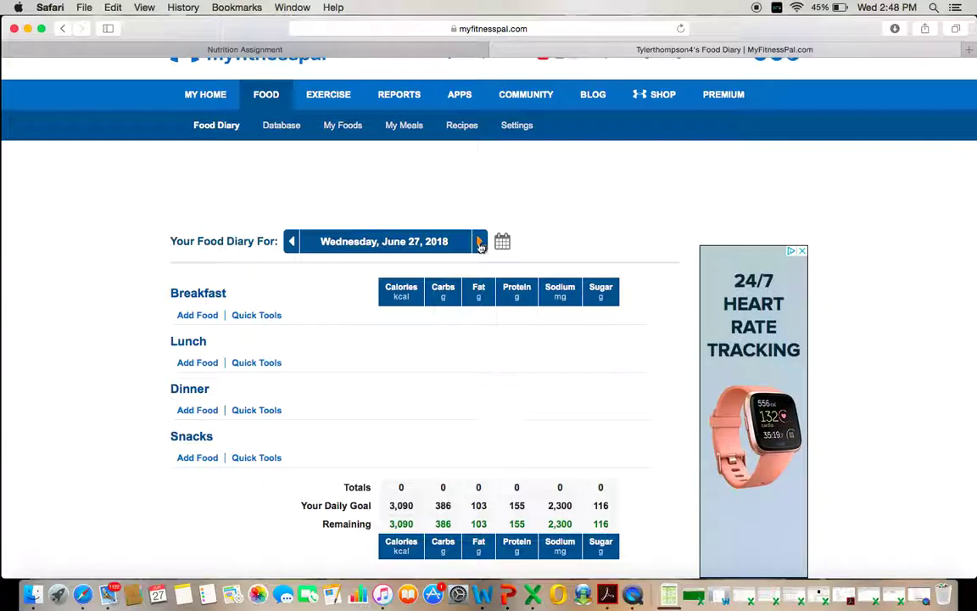
{"action": "left_click", "coordinate": [480, 244]}
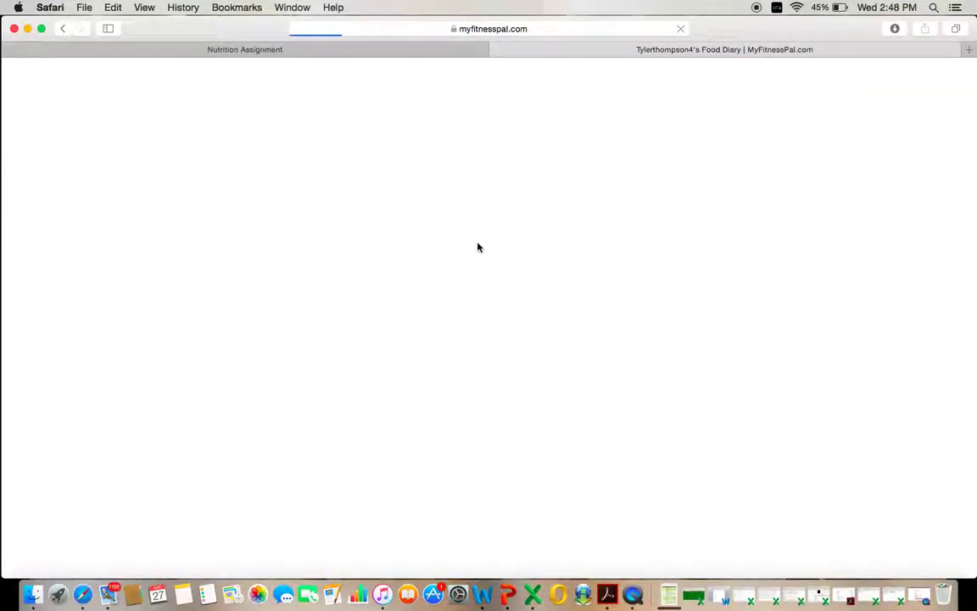
- Advance the diary to Friday, June 29, 2018 and begin adding a Breakfast food
{"action": "left_click", "coordinate": [480, 293]}
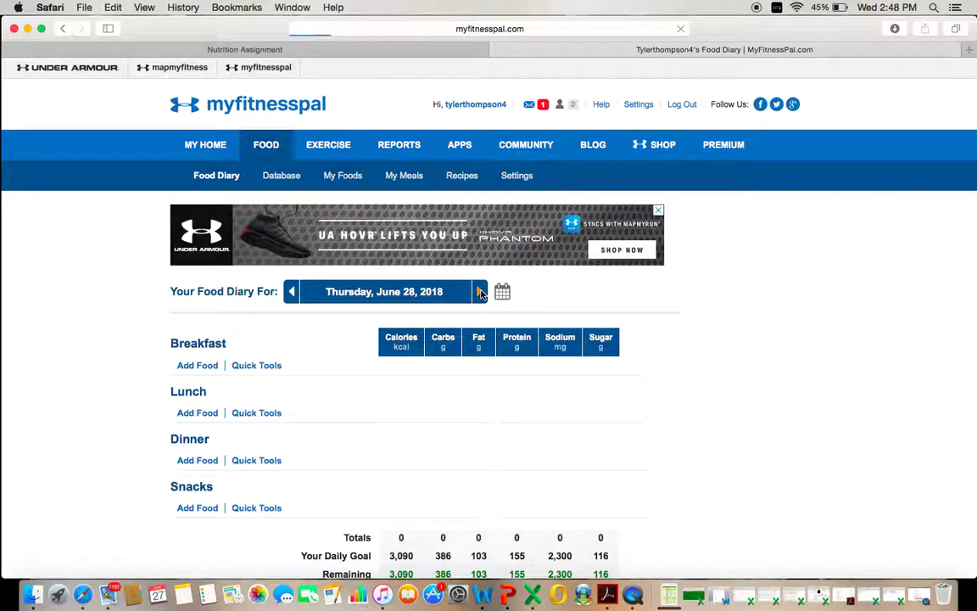
{"action": "scroll", "coordinate": [308, 341], "scroll_direction": "down", "scroll_amount": 3}
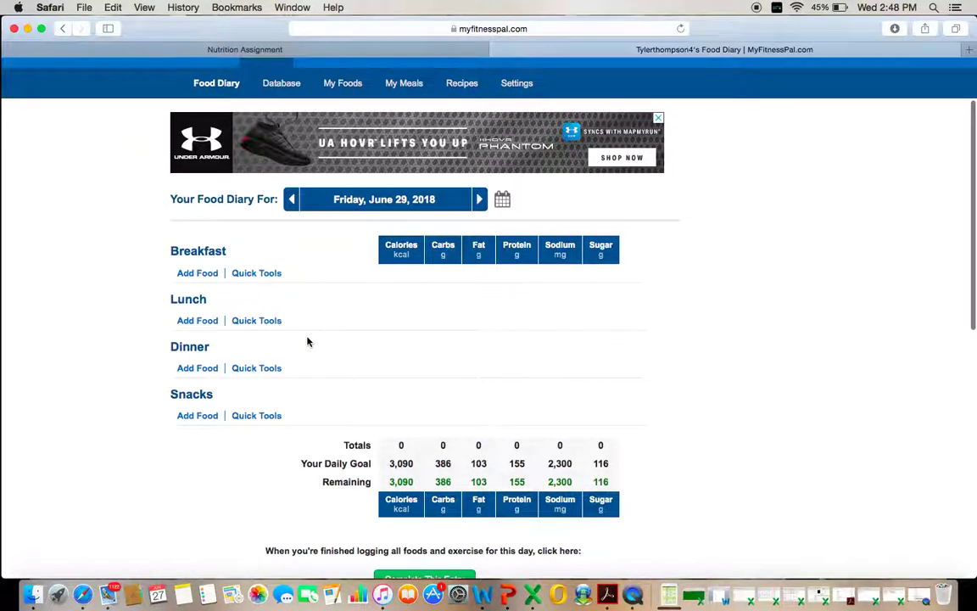
{"action": "scroll", "coordinate": [308, 342], "scroll_direction": "down", "scroll_amount": 4}
{"action": "scroll", "coordinate": [308, 342], "scroll_direction": "up", "scroll_amount": 2}
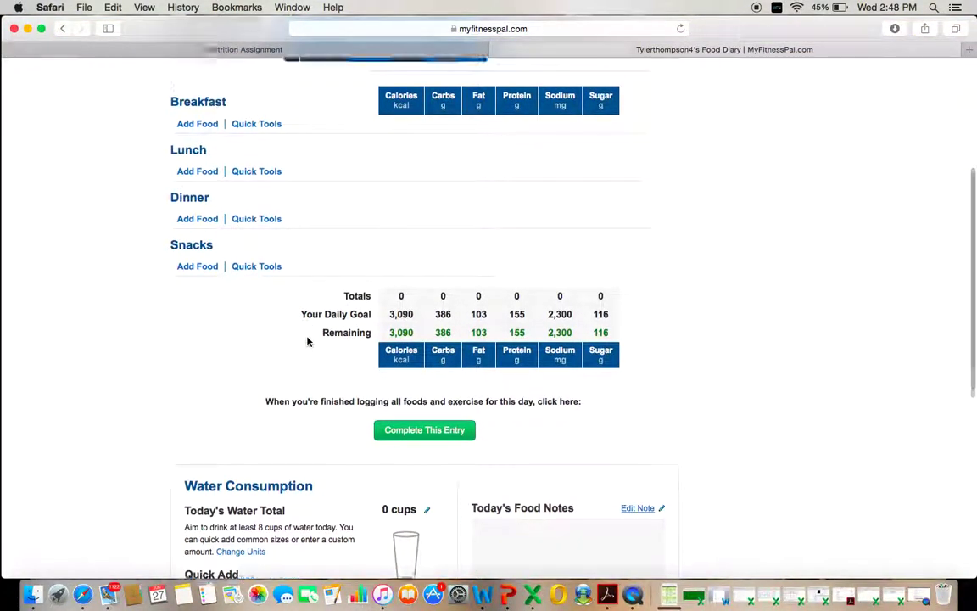
{"action": "scroll", "coordinate": [308, 342], "scroll_direction": "up", "scroll_amount": 3}
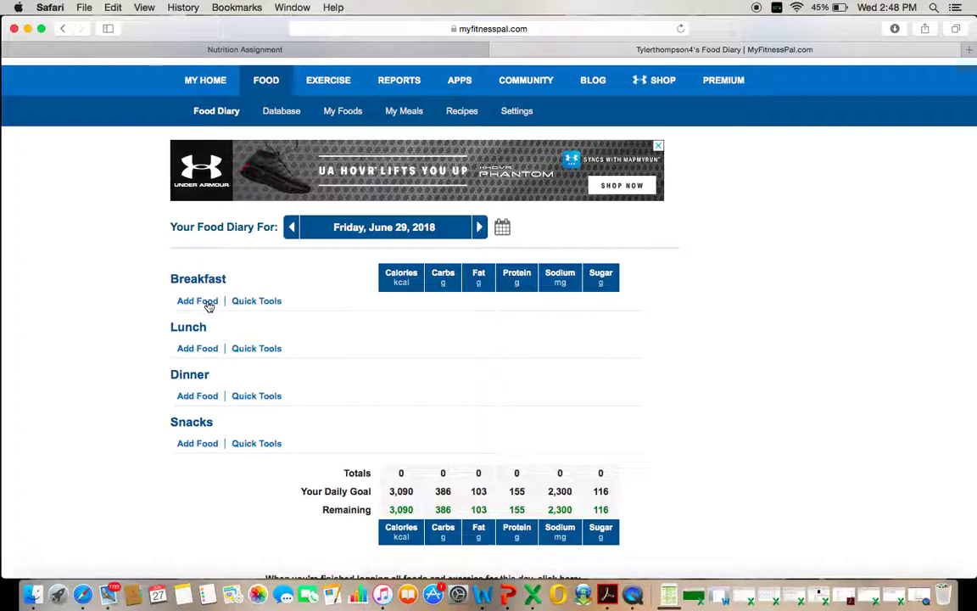
{"action": "left_click", "coordinate": [208, 306]}
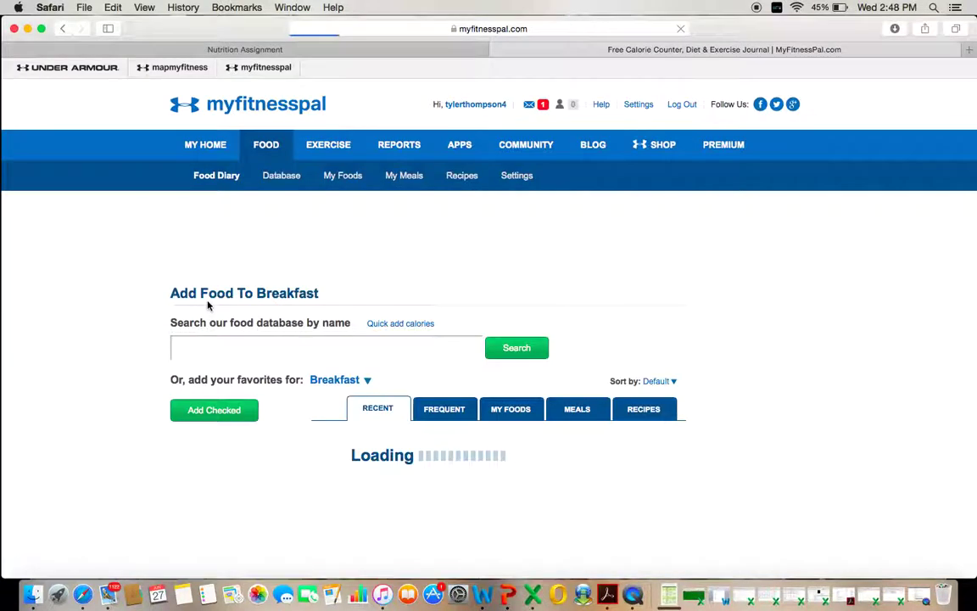
- Search the food database for bagel and browse the matching foods
{"action": "scroll", "coordinate": [209, 307], "scroll_direction": "down", "scroll_amount": 3}
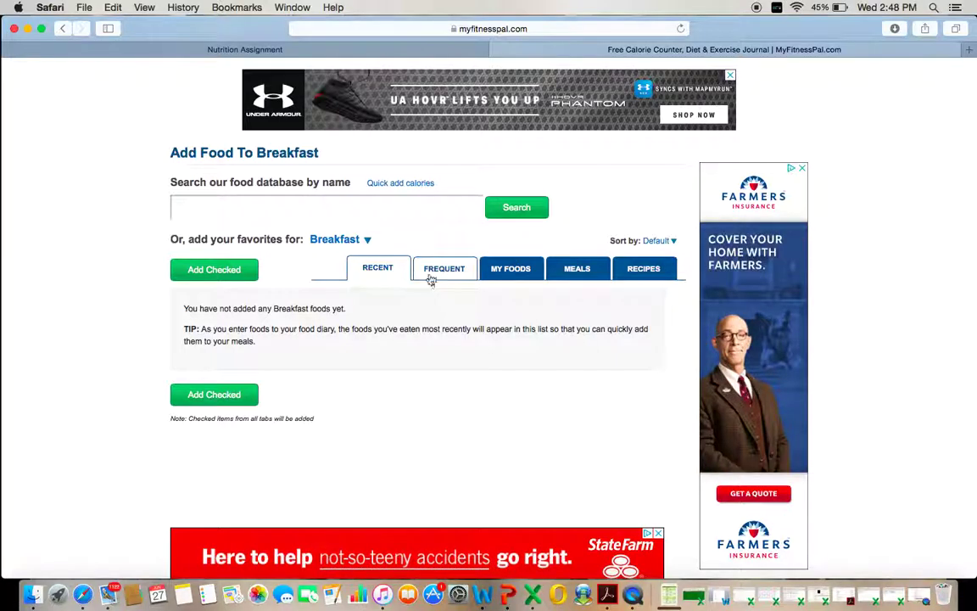
{"action": "left_click", "coordinate": [362, 206]}
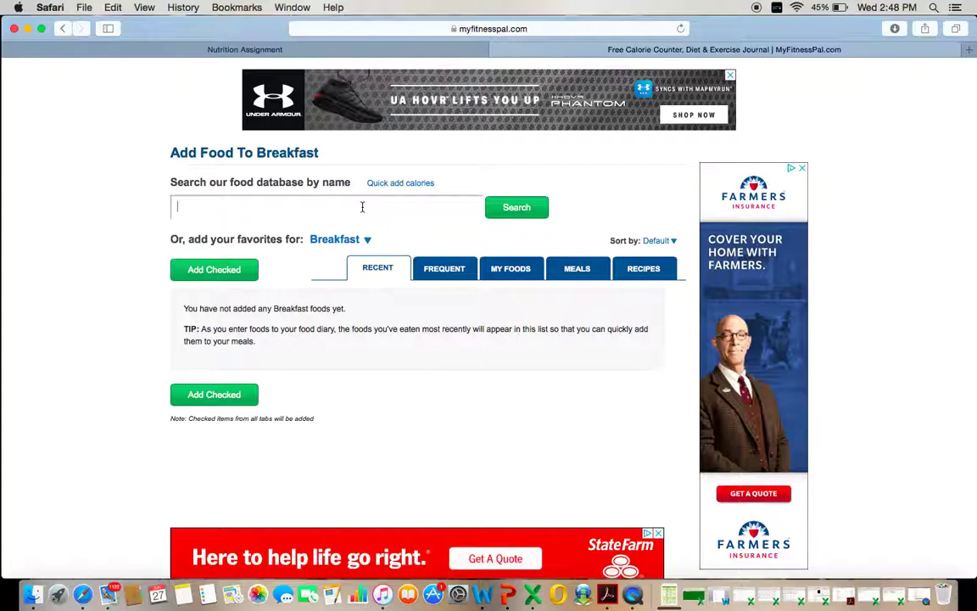
{"action": "left_click", "coordinate": [516, 208]}
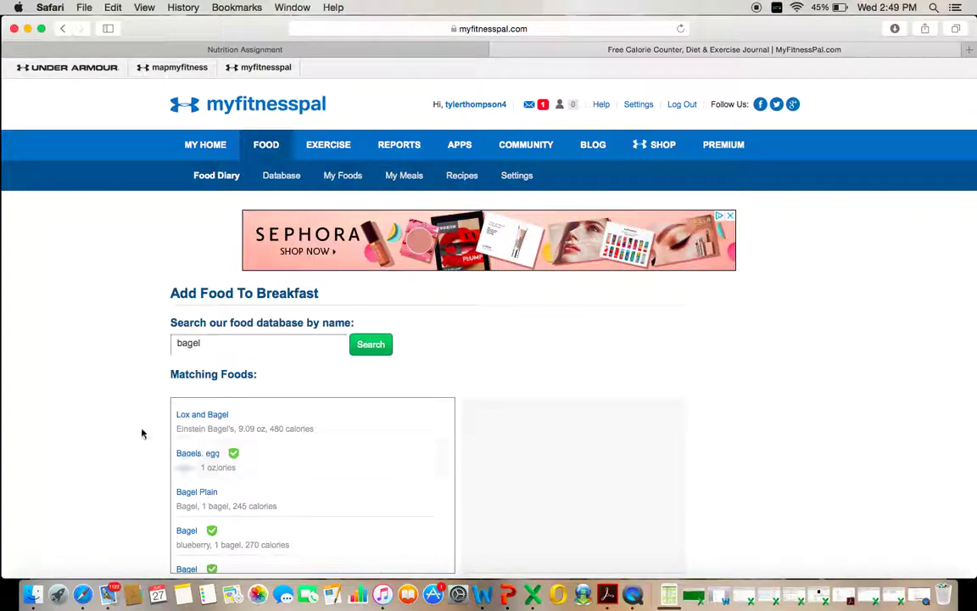
{"action": "scroll", "coordinate": [129, 419], "scroll_direction": "down", "scroll_amount": 2}
{"action": "scroll", "coordinate": [129, 419], "scroll_direction": "down", "scroll_amount": 1}
{"action": "scroll", "coordinate": [229, 411], "scroll_direction": "down", "scroll_amount": 8}
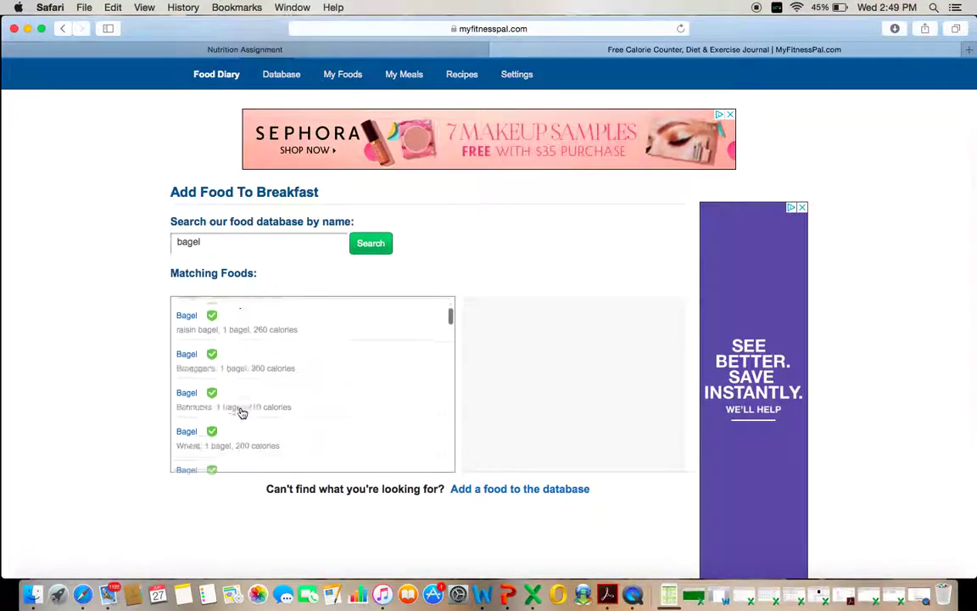
{"action": "scroll", "coordinate": [242, 413], "scroll_direction": "down", "scroll_amount": 6}
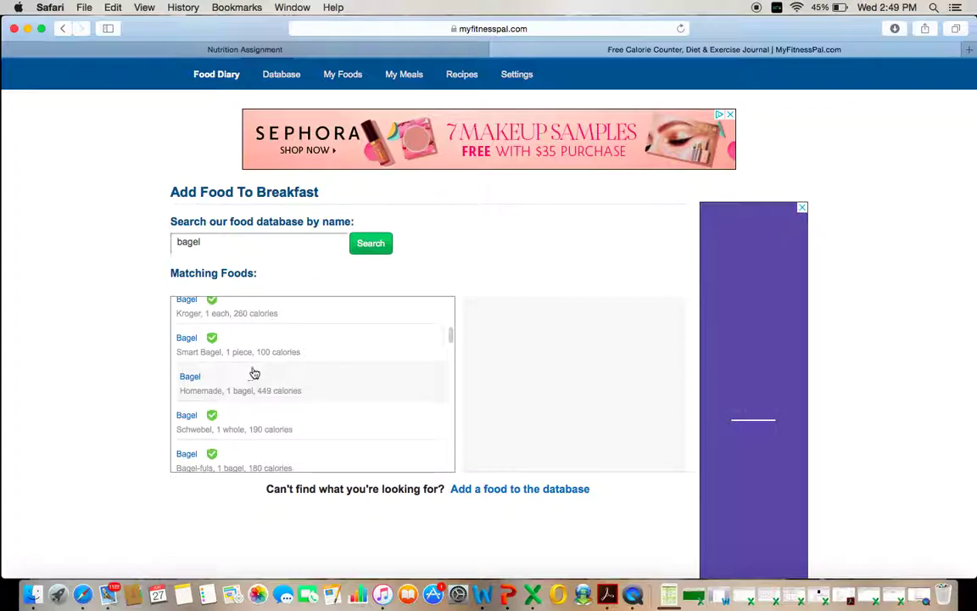
{"action": "scroll", "coordinate": [255, 374], "scroll_direction": "down", "scroll_amount": 3}
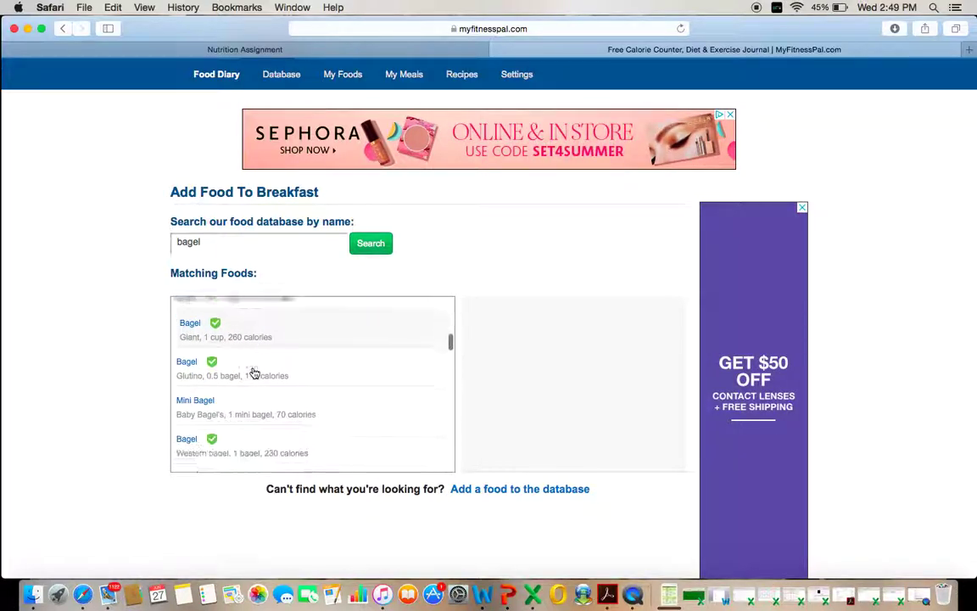
{"action": "scroll", "coordinate": [255, 374], "scroll_direction": "down", "scroll_amount": 1}
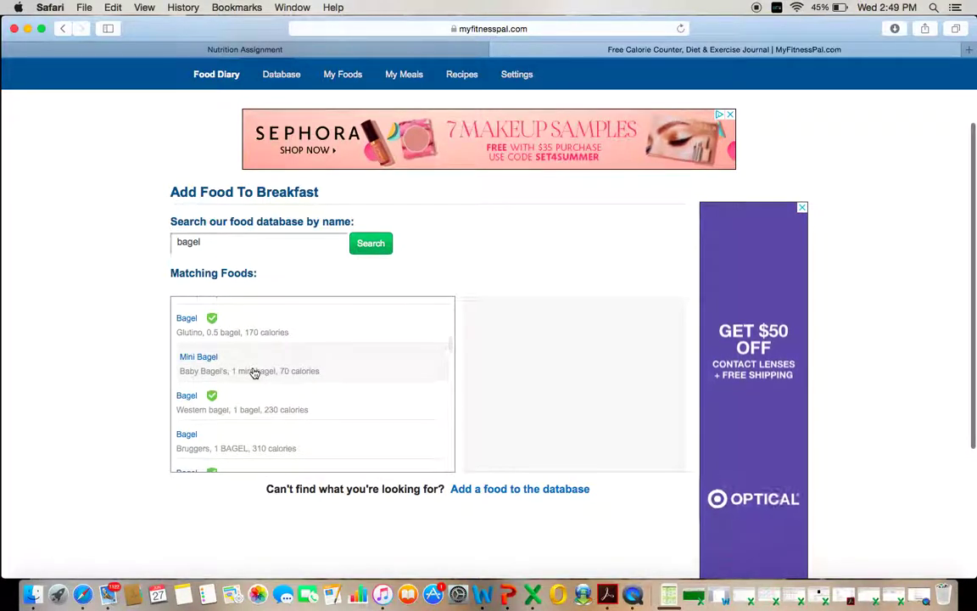
{"action": "scroll", "coordinate": [254, 373], "scroll_direction": "up", "scroll_amount": 10}
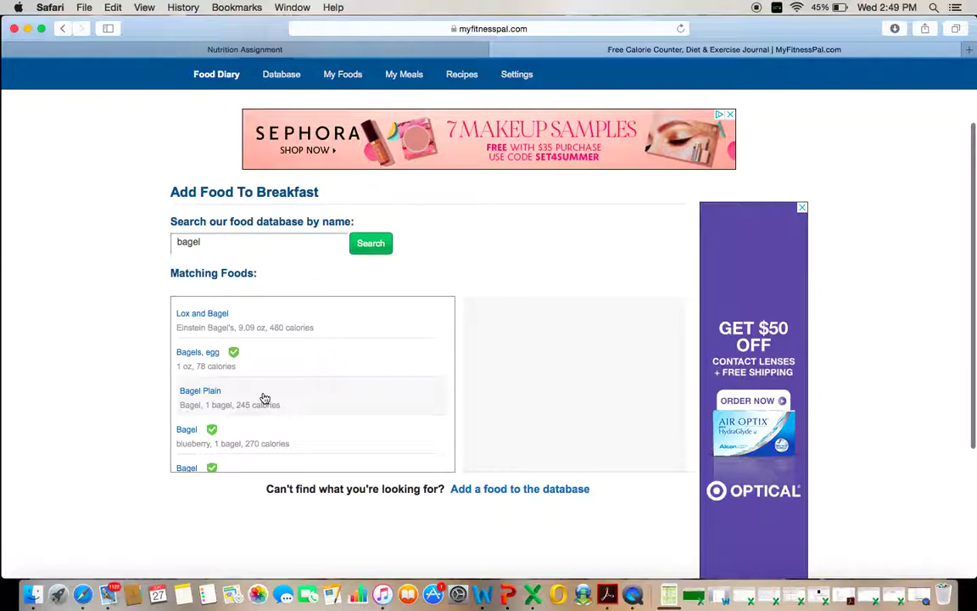
- Log Bagel Plain, 1.0 serving of 1 bagel (245 calories), under Breakfast
{"action": "left_click", "coordinate": [199, 389]}
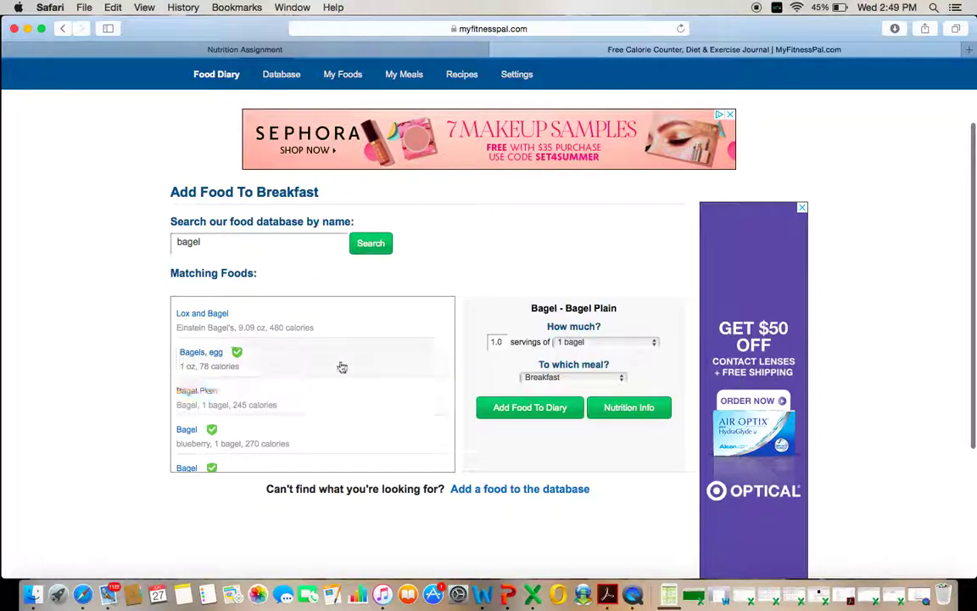
{"action": "left_click", "coordinate": [652, 343]}
{"action": "left_click", "coordinate": [654, 344]}
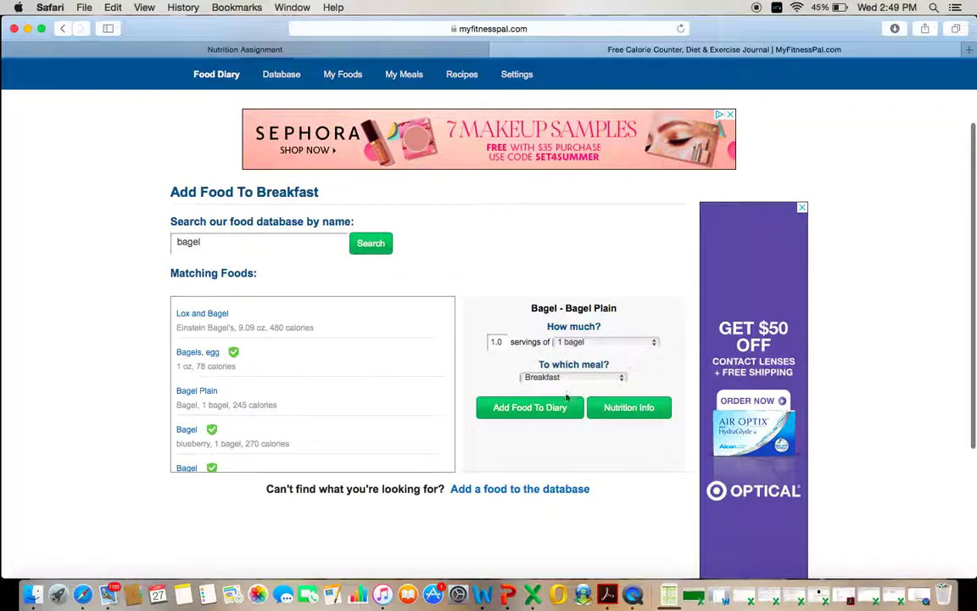
{"action": "left_click", "coordinate": [529, 408]}
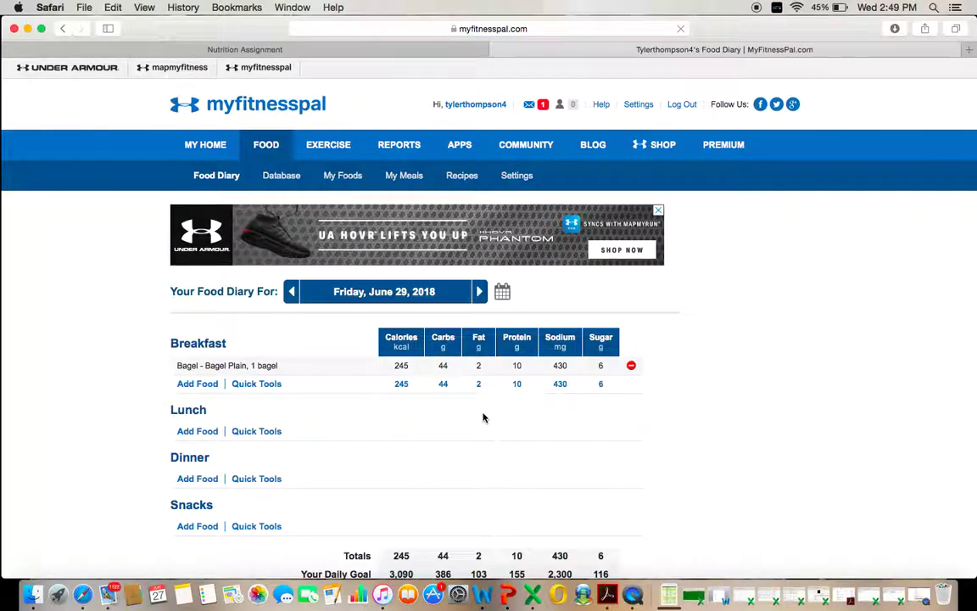
- Start another Breakfast entry and search the food database for 'orange juice'
{"action": "scroll", "coordinate": [348, 407], "scroll_direction": "down", "scroll_amount": 1}
{"action": "scroll", "coordinate": [348, 408], "scroll_direction": "down", "scroll_amount": 1}
{"action": "scroll", "coordinate": [348, 407], "scroll_direction": "up", "scroll_amount": 1}
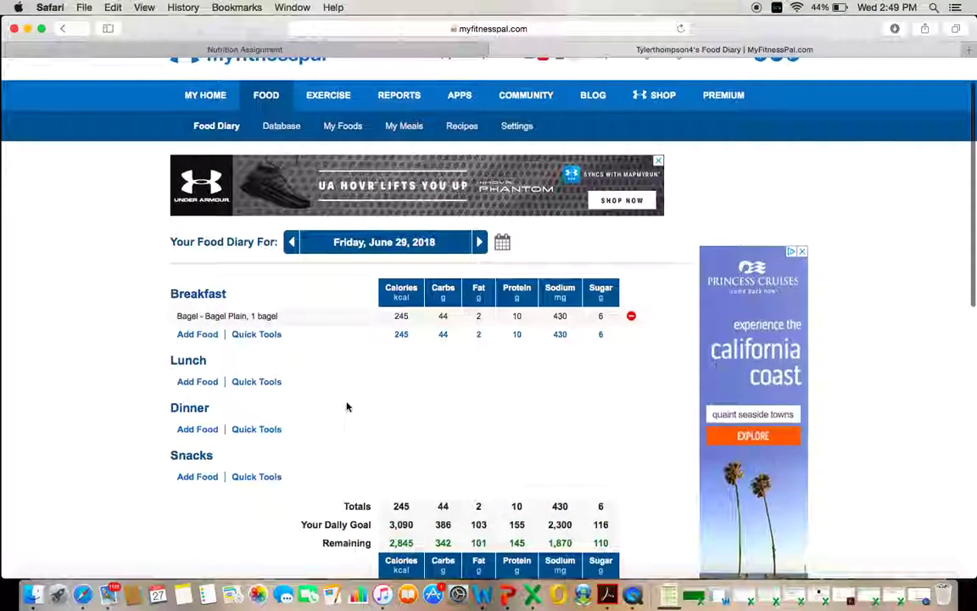
{"action": "left_click", "coordinate": [203, 337]}
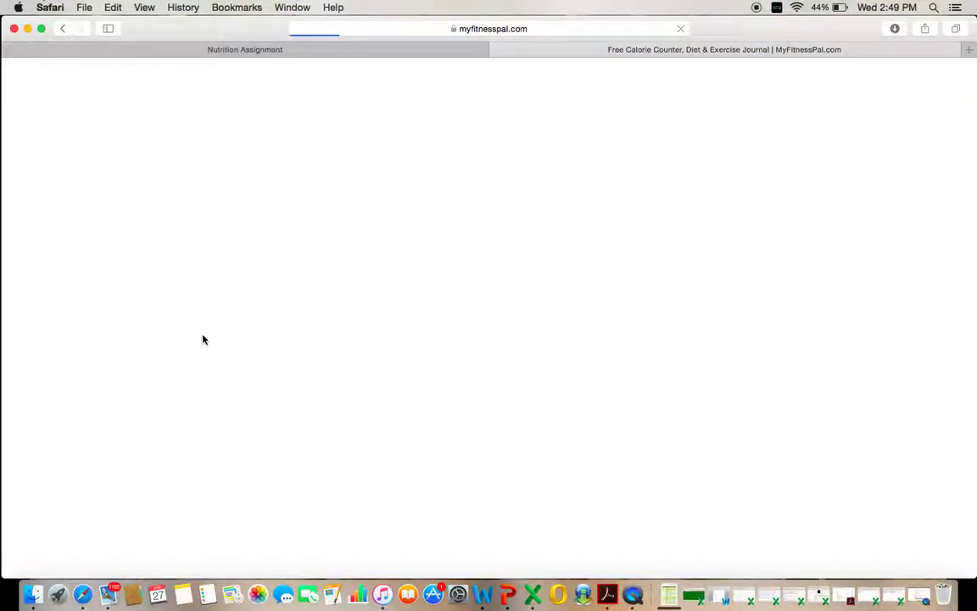
{"action": "left_click", "coordinate": [249, 343]}
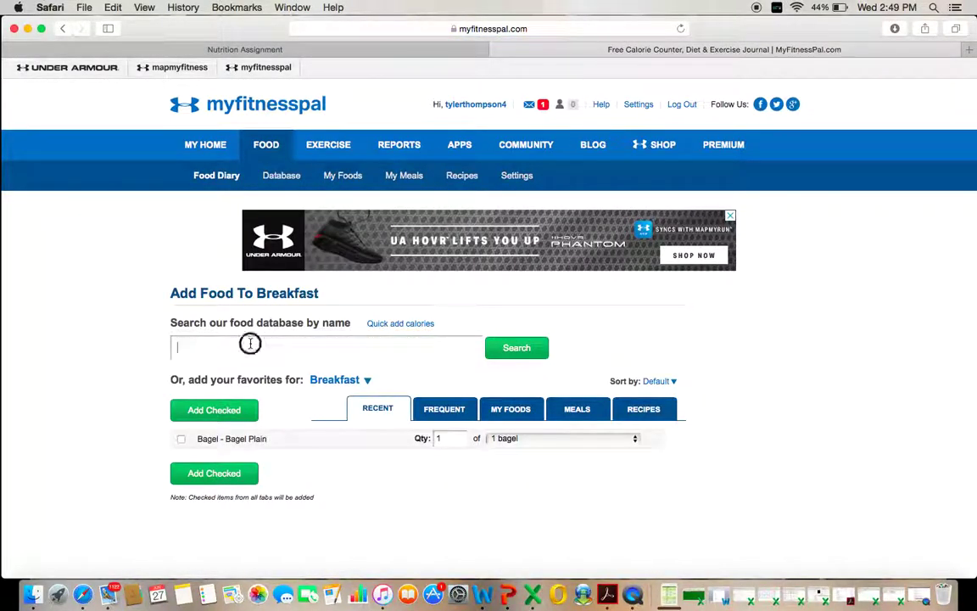
{"action": "type", "text": "orange juice"}
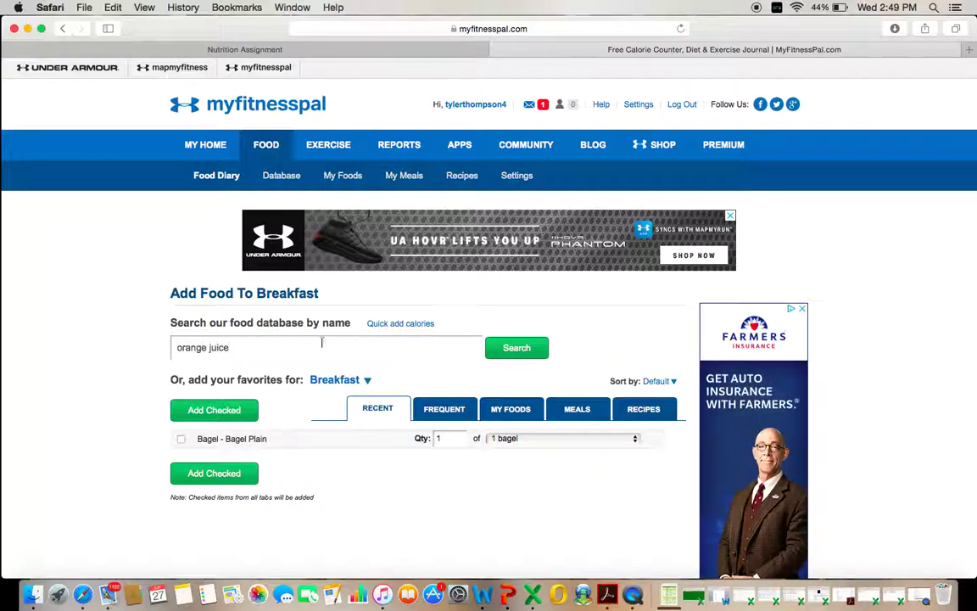
{"action": "left_click", "coordinate": [523, 346]}
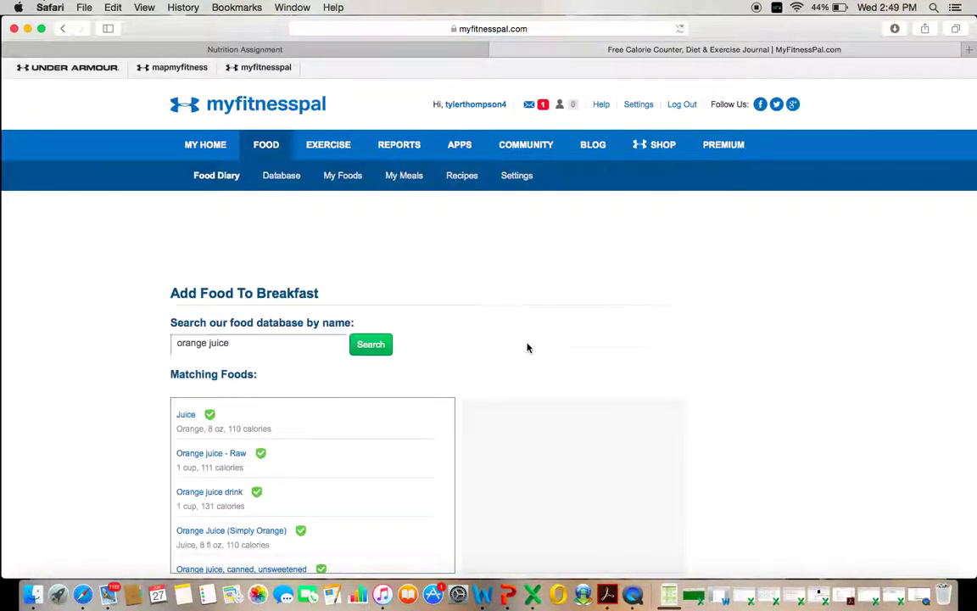
- Log Kroger Orange Juice - Homestyle, 8 fl oz (100 calories), under Breakfast
{"action": "scroll", "coordinate": [398, 343], "scroll_direction": "down", "scroll_amount": 3}
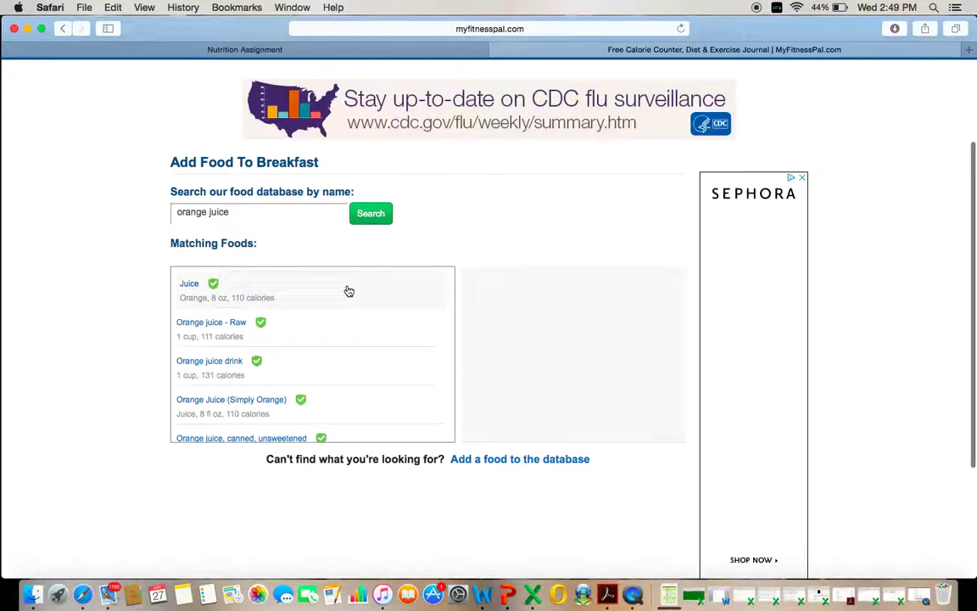
{"action": "scroll", "coordinate": [312, 334], "scroll_direction": "down", "scroll_amount": 3}
{"action": "scroll", "coordinate": [312, 333], "scroll_direction": "down", "scroll_amount": 2}
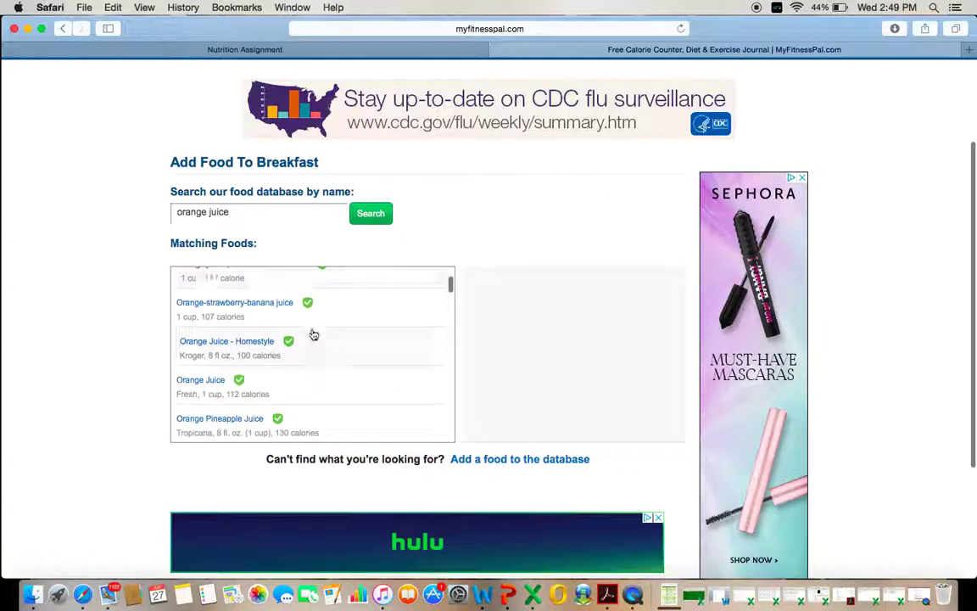
{"action": "left_click", "coordinate": [240, 346]}
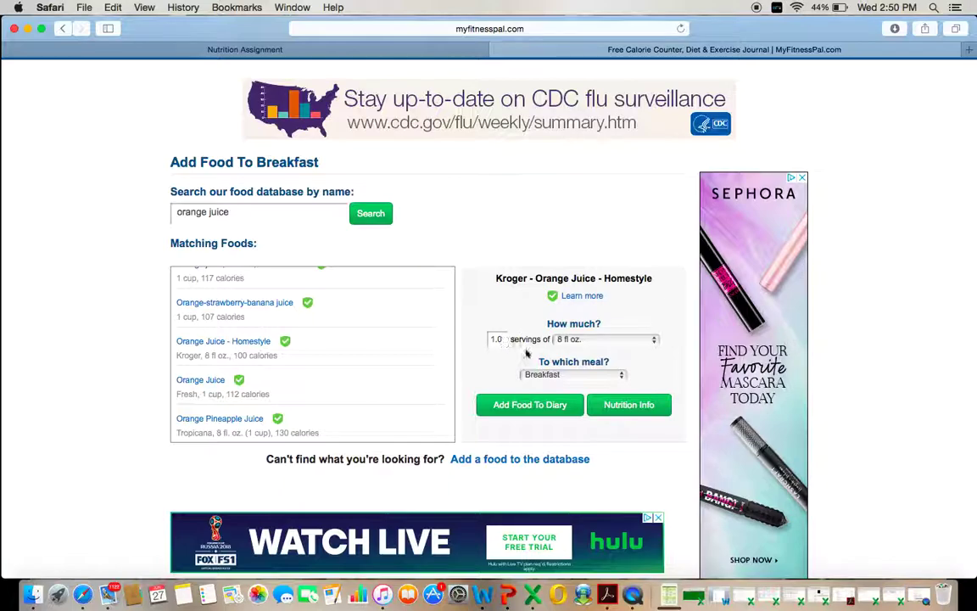
{"action": "left_click", "coordinate": [546, 410]}
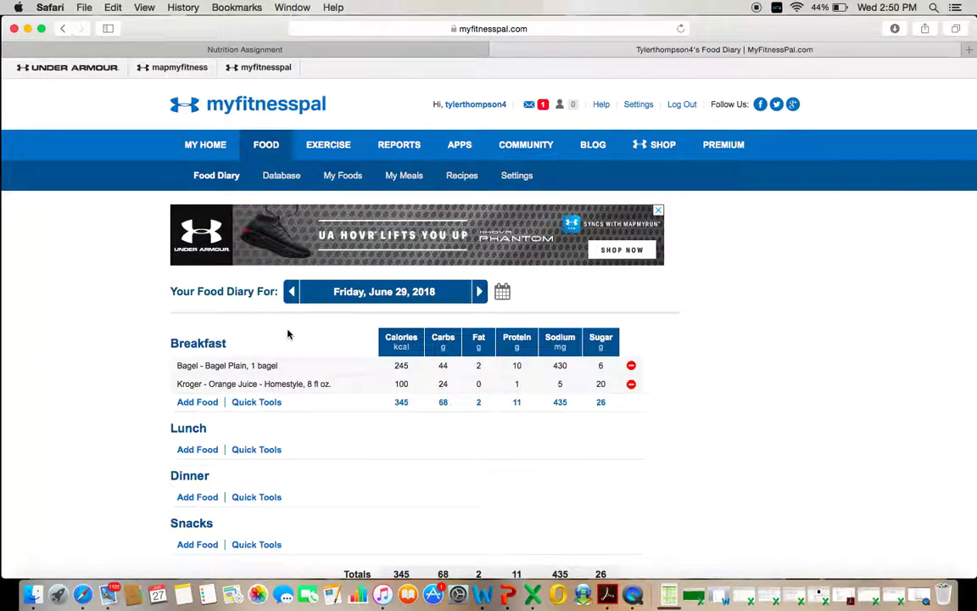
{"action": "scroll", "coordinate": [287, 334], "scroll_direction": "down", "scroll_amount": 3}
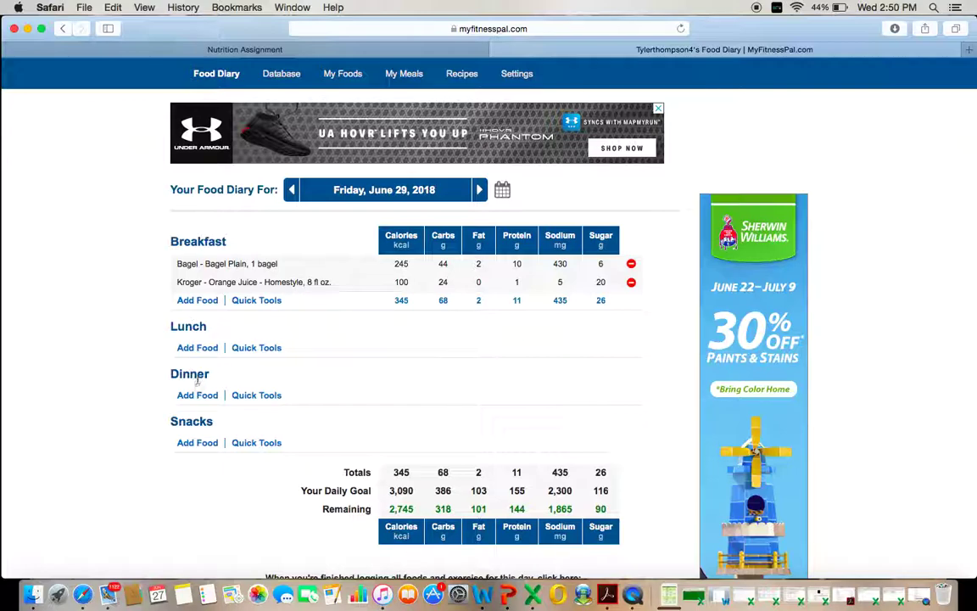
{"action": "scroll", "coordinate": [196, 421], "scroll_direction": "down", "scroll_amount": 4}
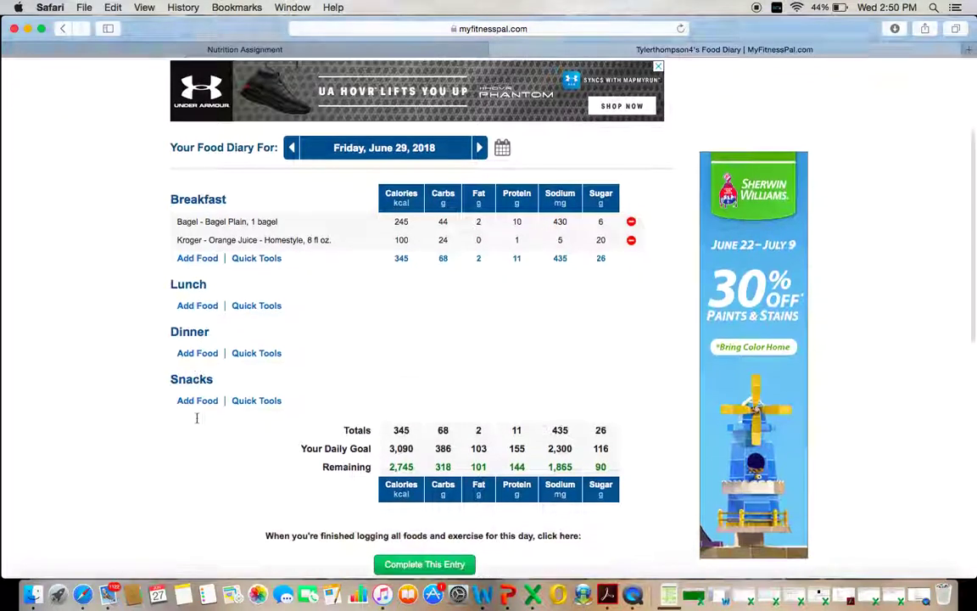
{"action": "scroll", "coordinate": [197, 421], "scroll_direction": "up", "scroll_amount": 2}
{"action": "scroll", "coordinate": [196, 422], "scroll_direction": "up", "scroll_amount": 1}
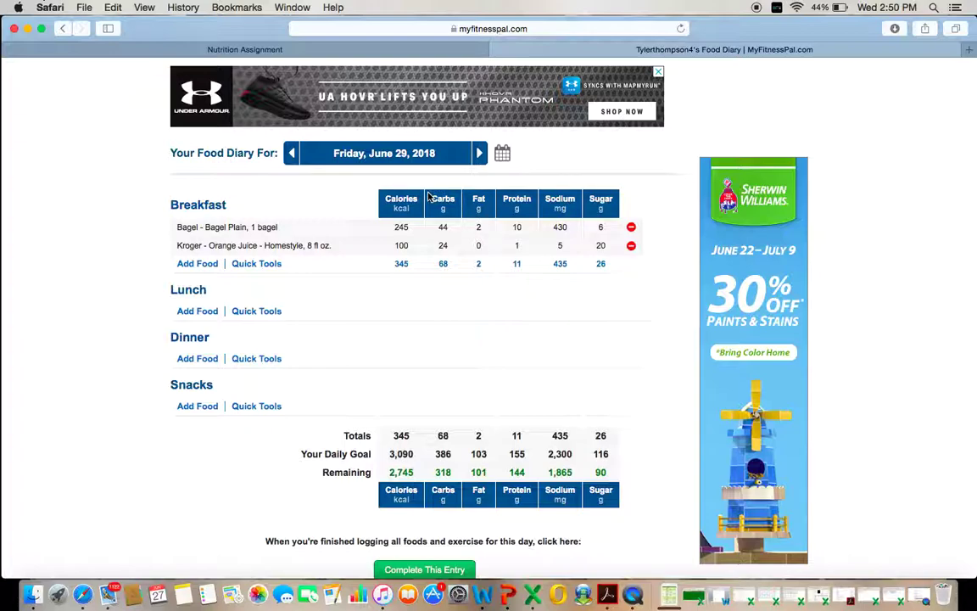
{"action": "scroll", "coordinate": [382, 347], "scroll_direction": "down", "scroll_amount": 2}
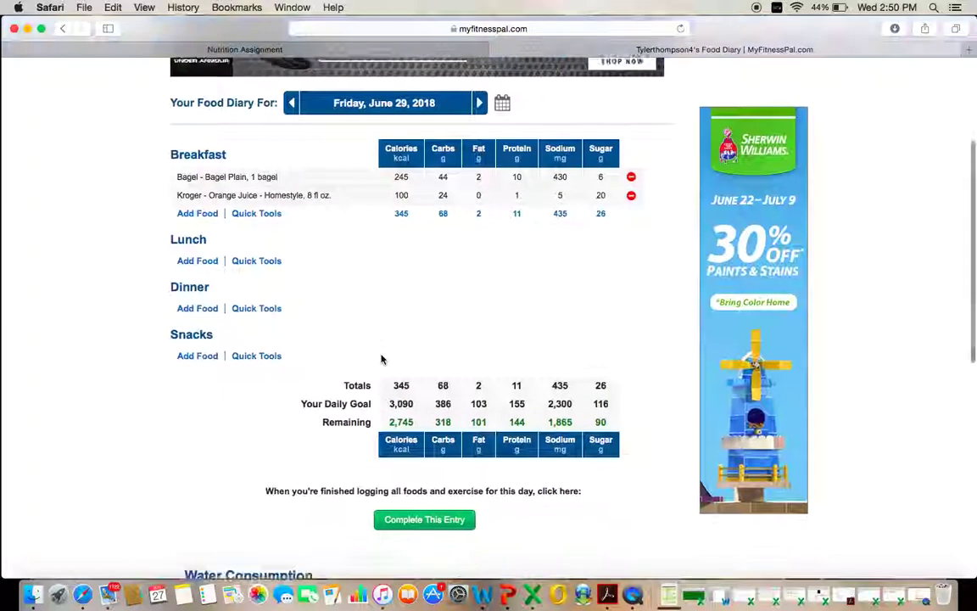
{"action": "scroll", "coordinate": [382, 360], "scroll_direction": "up", "scroll_amount": 1}
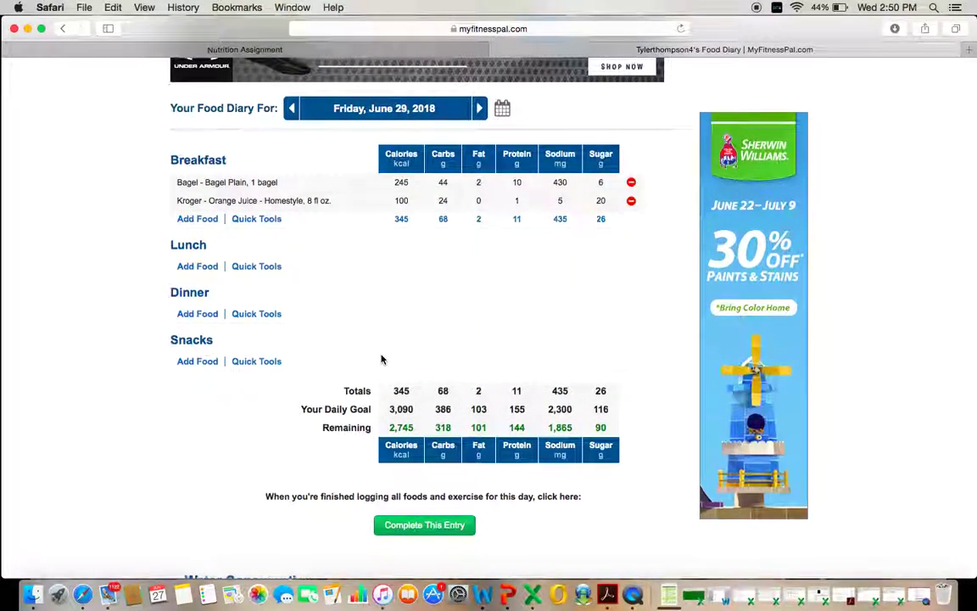
{"action": "scroll", "coordinate": [382, 360], "scroll_direction": "up", "scroll_amount": 2}
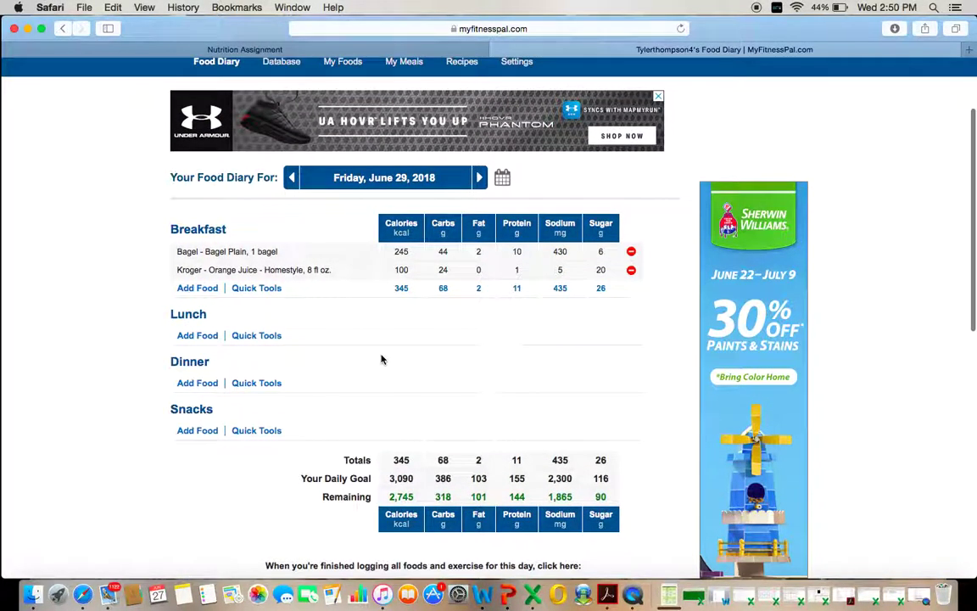
{"action": "scroll", "coordinate": [382, 359], "scroll_direction": "down", "scroll_amount": 7}
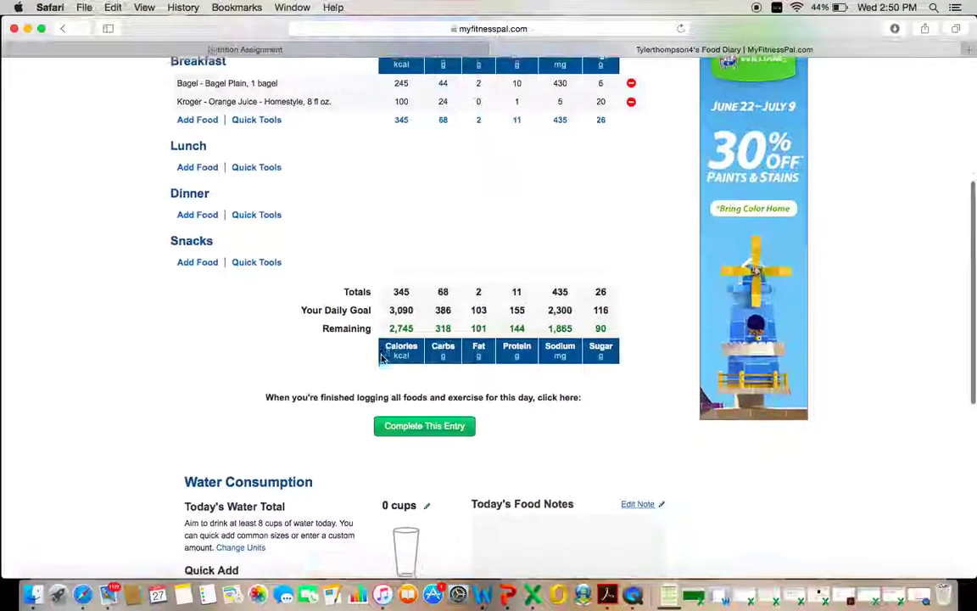
{"action": "scroll", "coordinate": [381, 359], "scroll_direction": "up", "scroll_amount": 3}
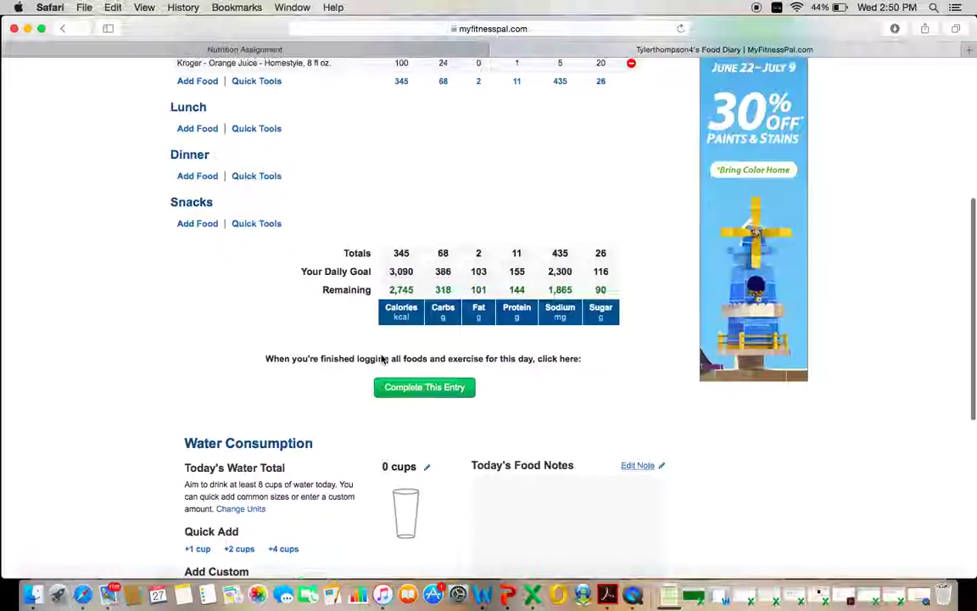
{"action": "scroll", "coordinate": [382, 359], "scroll_direction": "up", "scroll_amount": 5}
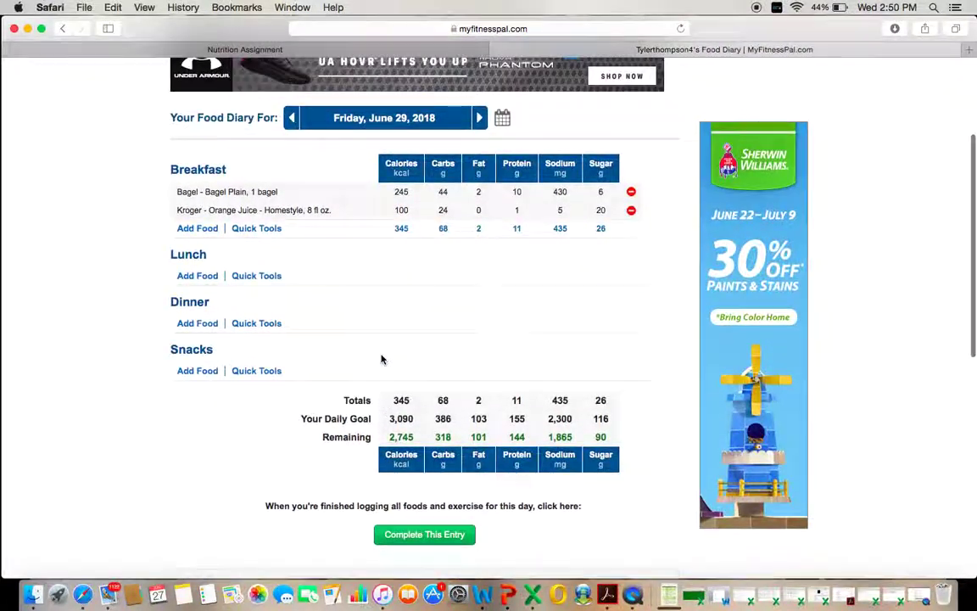